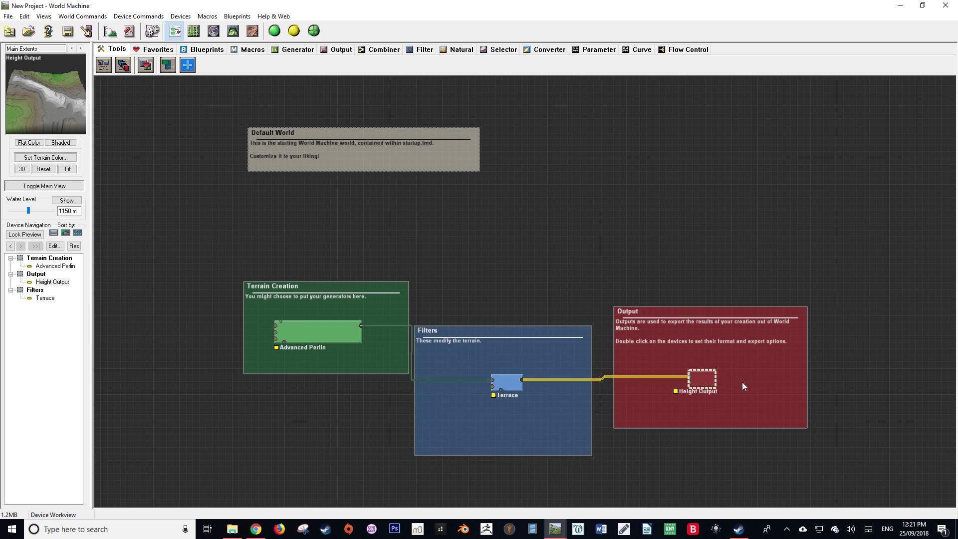
Step: Delete the default Output group and the Advanced Perlin and Terrace devices
{"action": "left_click", "coordinate": [746, 382]}
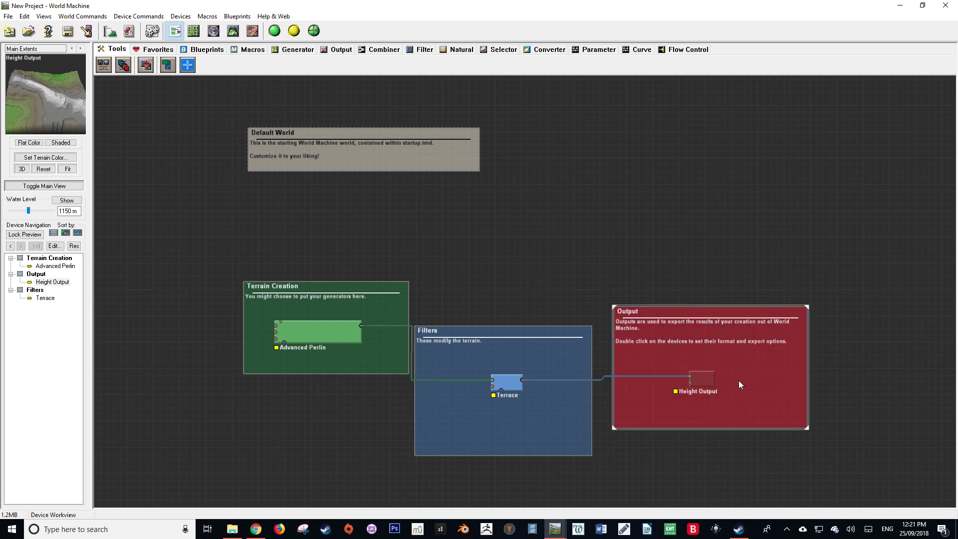
{"action": "key", "text": "Delete"}
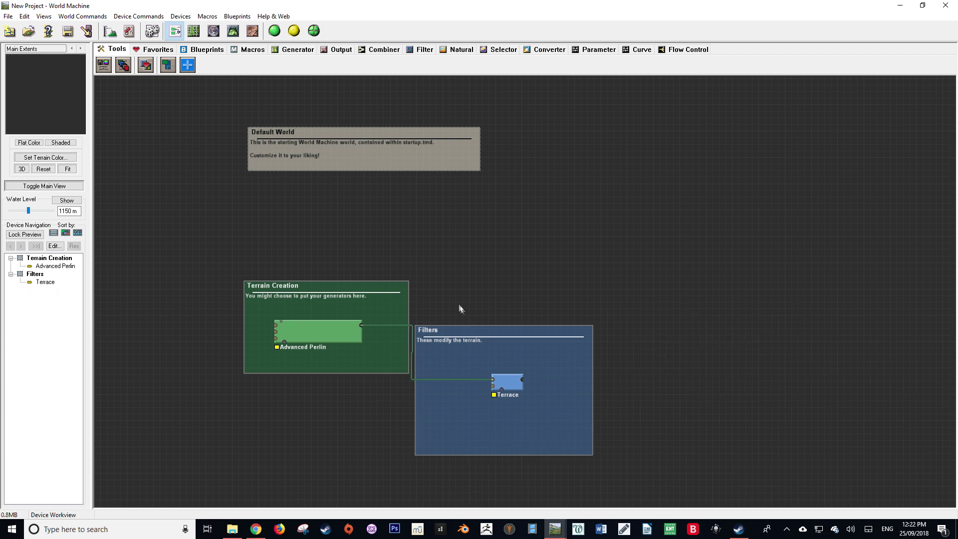
{"action": "left_click_drag", "start_coordinate": [158, 105], "coordinate": [694, 504]}
{"action": "key", "text": "Delete"}
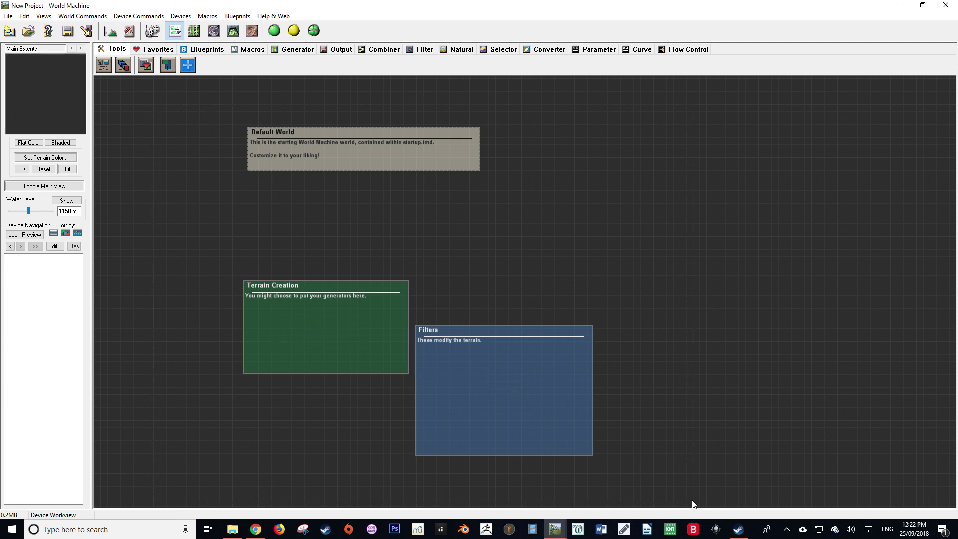
Step: Delete the three remaining empty group boxes, starting with Filters
{"action": "left_click", "coordinate": [495, 401]}
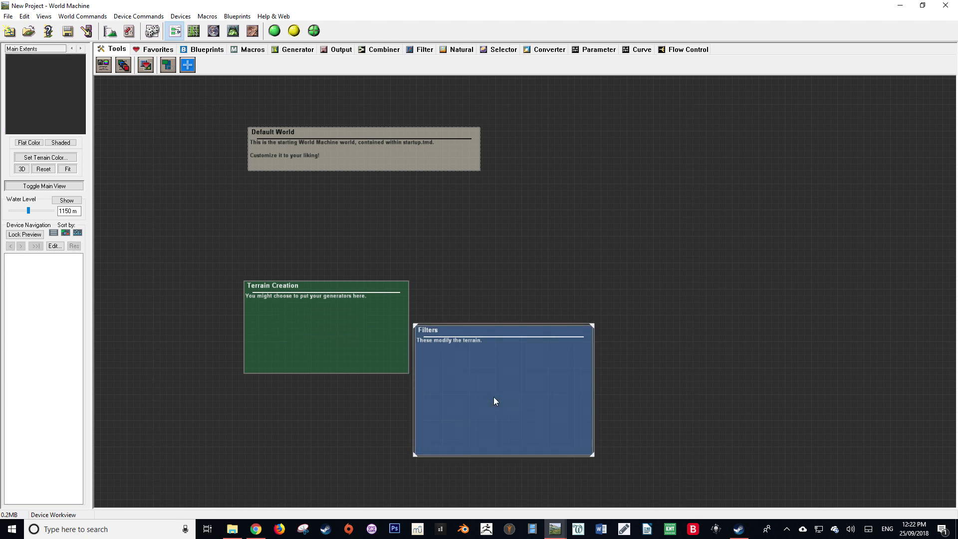
{"action": "key", "text": "Delete"}
{"action": "left_click", "coordinate": [370, 345]}
{"action": "key", "text": "Delete"}
{"action": "left_click", "coordinate": [370, 154]}
{"action": "key", "text": "Delete"}
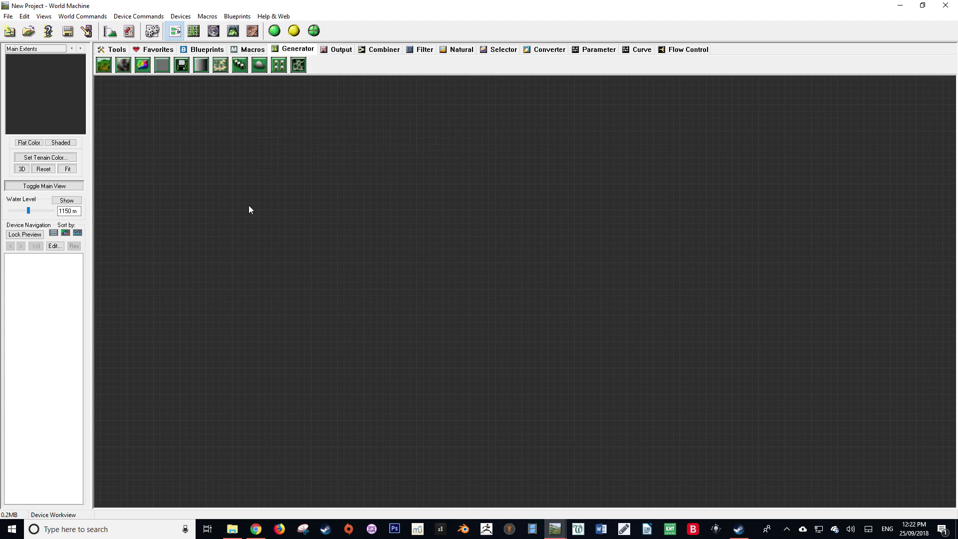
Step: Set the world width to 100 in the World Extents and Resolution settings
{"action": "left_click", "coordinate": [110, 32]}
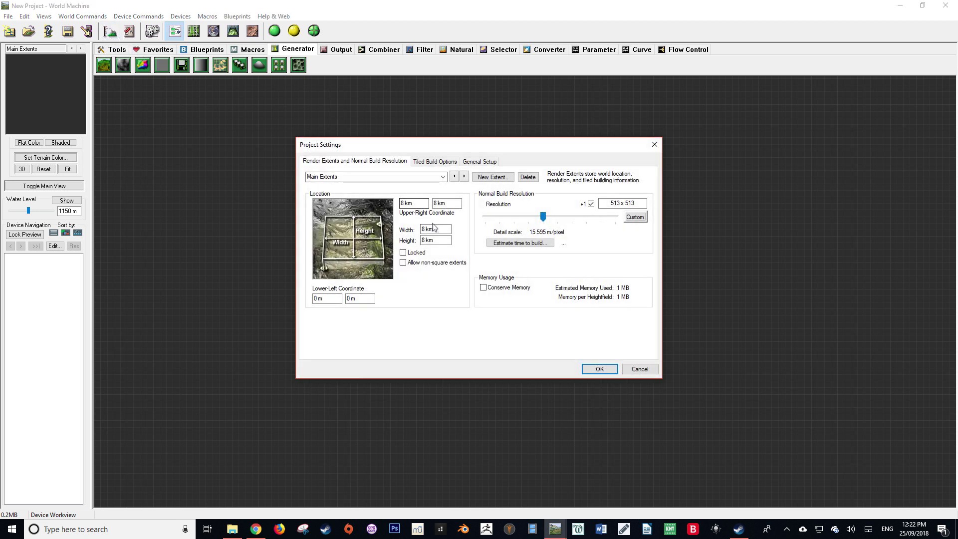
{"action": "left_click_drag", "start_coordinate": [434, 227], "coordinate": [421, 229]}
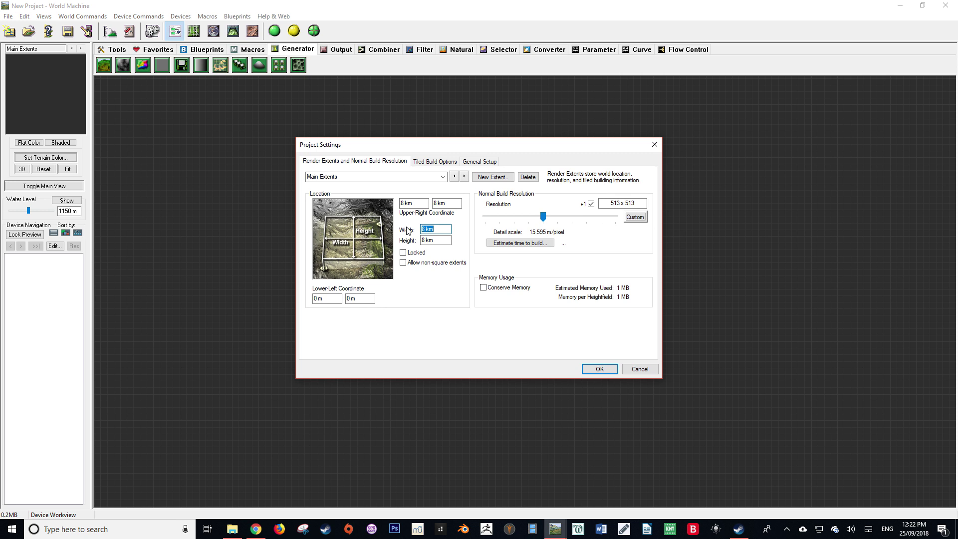
{"action": "type", "text": "2"}
{"action": "key", "text": "Return"}
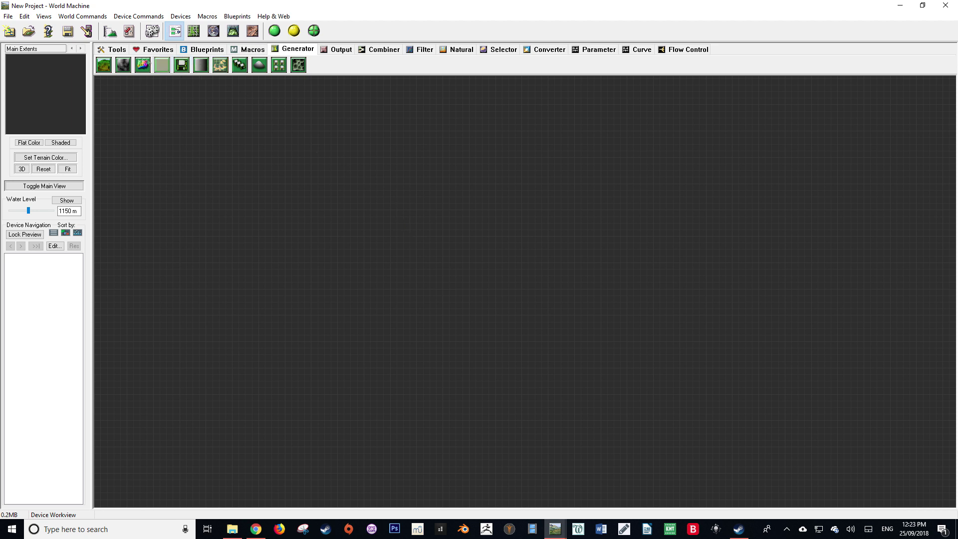
Step: Place two Basic Noise generators and raise the upper one's feature scale to 104.346 km
{"action": "left_click_drag", "start_coordinate": [124, 67], "coordinate": [284, 214]}
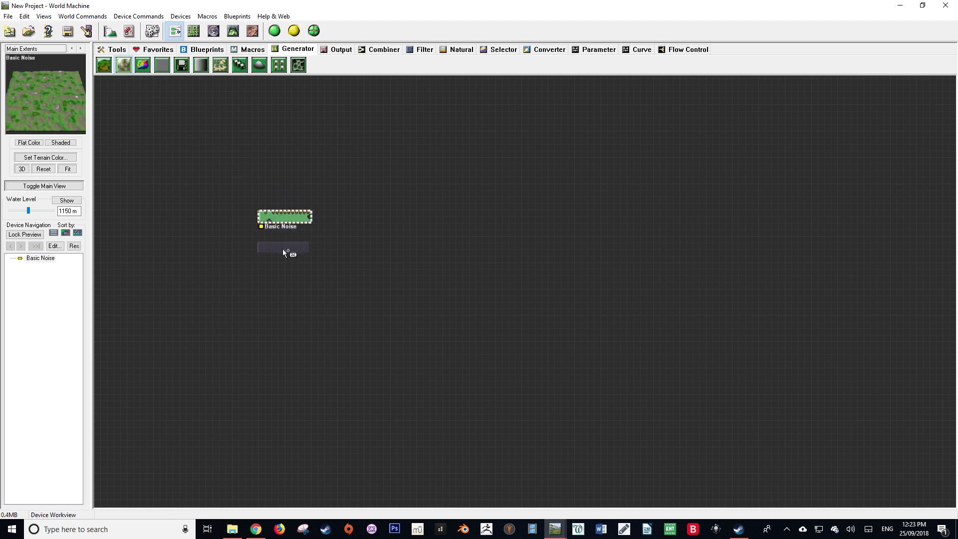
{"action": "left_click_drag", "start_coordinate": [283, 272], "coordinate": [283, 268]}
{"action": "left_click", "coordinate": [284, 220]}
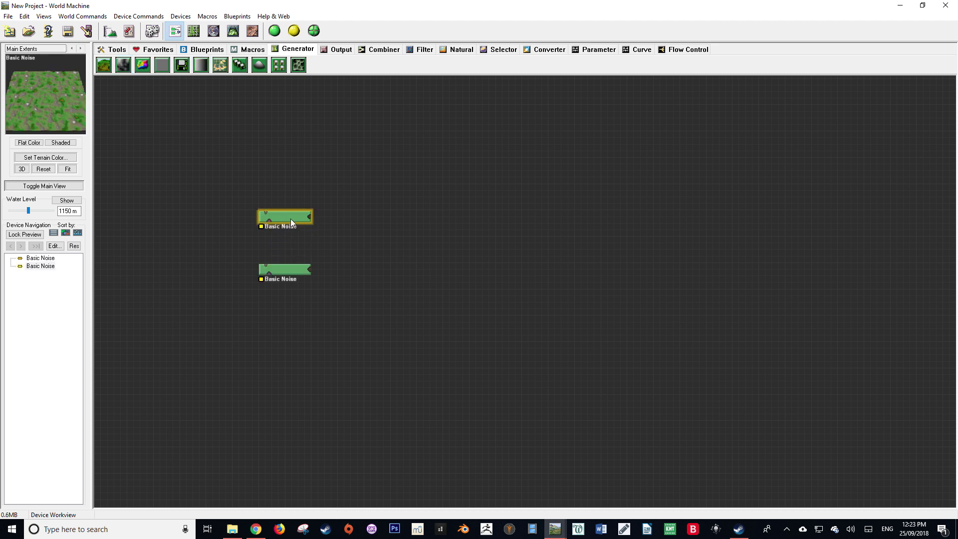
{"action": "double_click", "coordinate": [291, 219]}
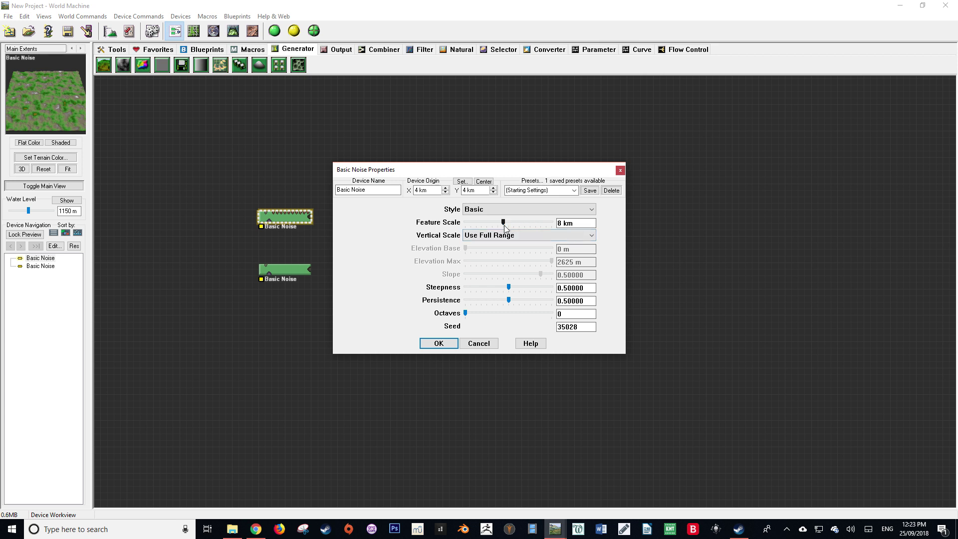
{"action": "left_click_drag", "start_coordinate": [505, 225], "coordinate": [543, 225]}
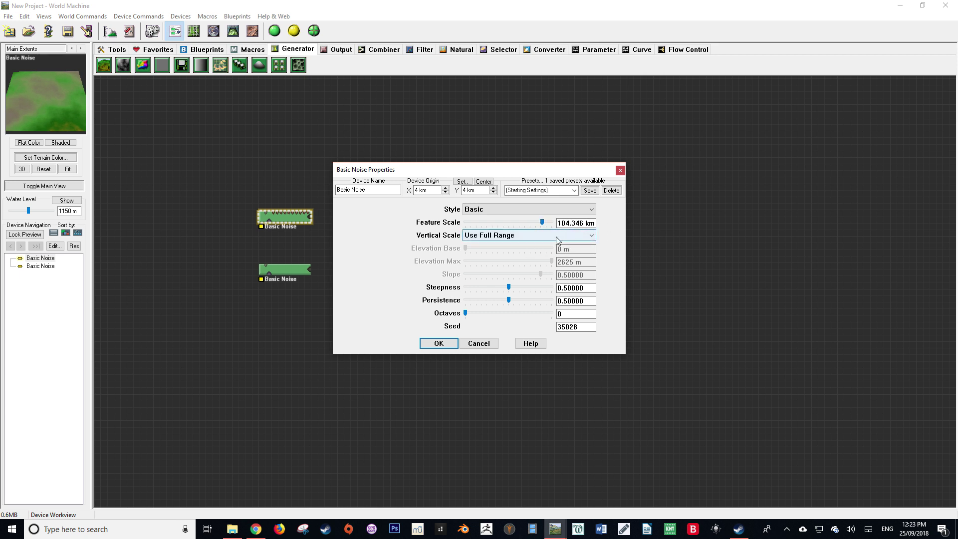
{"action": "left_click", "coordinate": [439, 343]}
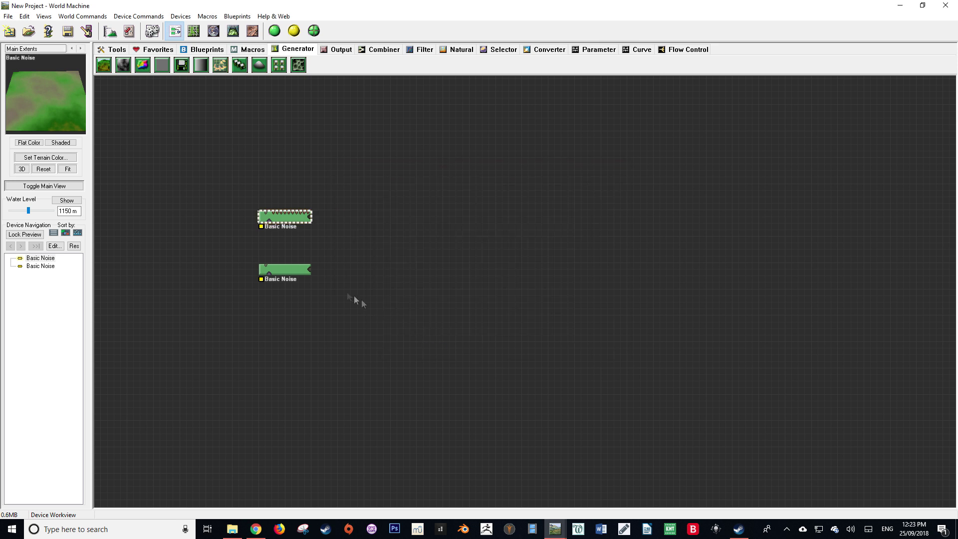
Step: Give the lower Basic Noise the Billowy style and a larger feature scale
{"action": "double_click", "coordinate": [282, 272]}
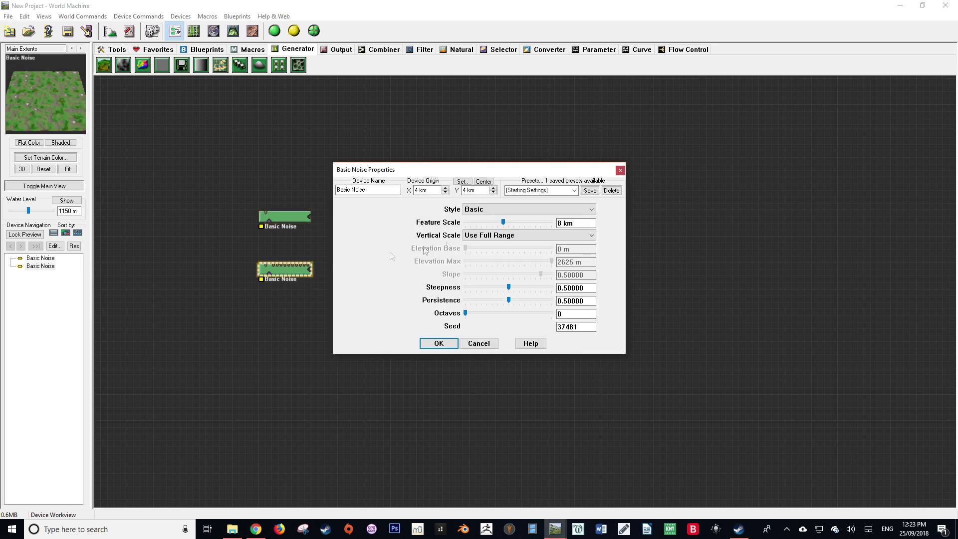
{"action": "left_click_drag", "start_coordinate": [504, 223], "coordinate": [537, 226]}
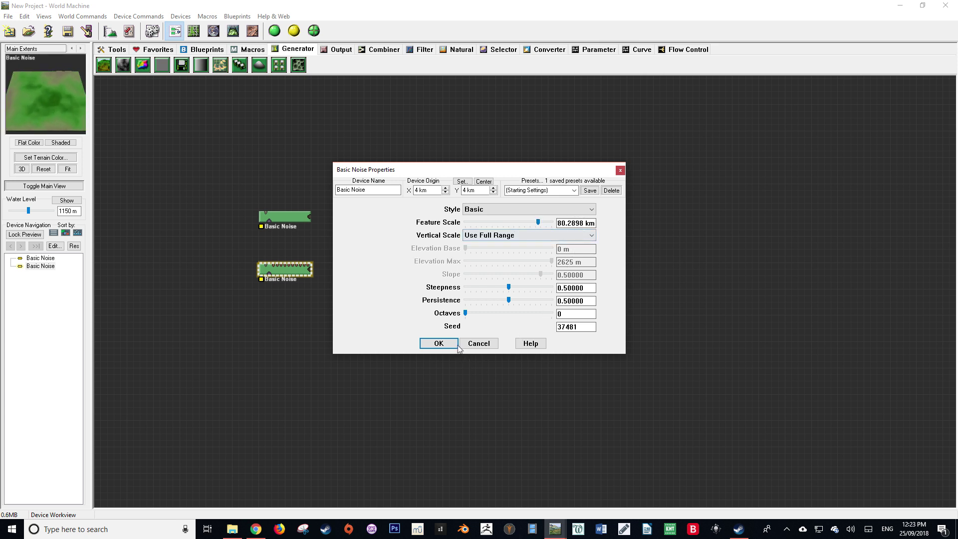
{"action": "left_click", "coordinate": [529, 206]}
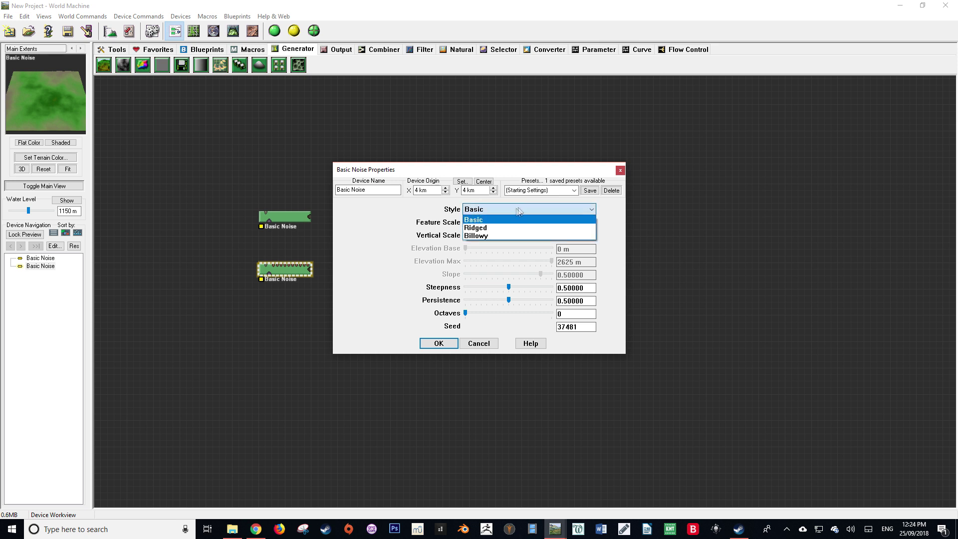
{"action": "left_click", "coordinate": [486, 240]}
{"action": "key", "text": "Return"}
{"action": "left_click", "coordinate": [299, 220]}
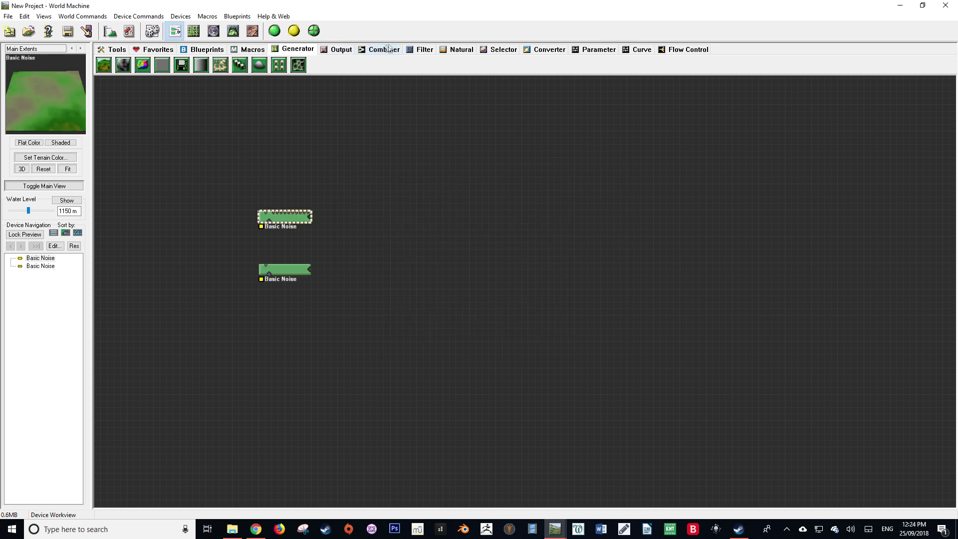
Step: Load the Easy Distortion macro from the library and place it left of the noises
{"action": "left_click", "coordinate": [249, 49]}
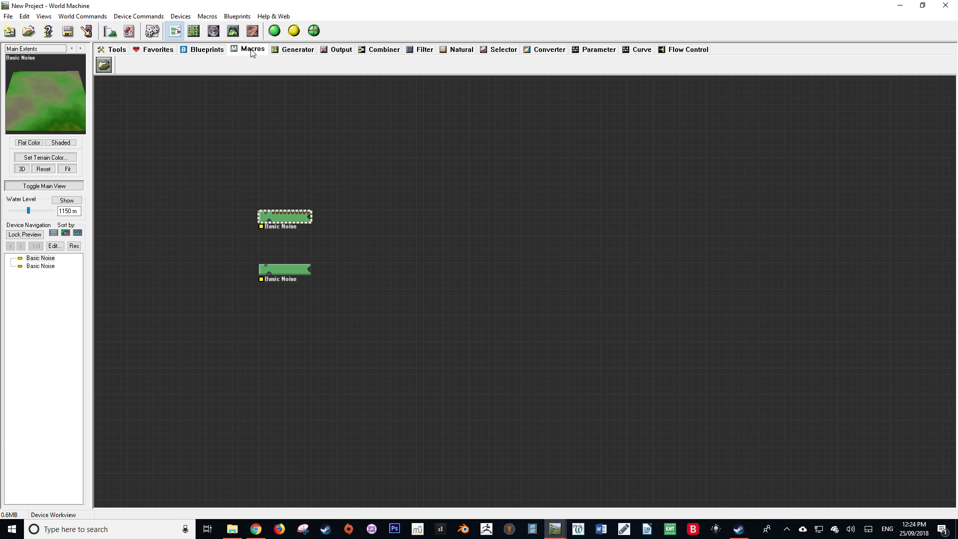
{"action": "left_click", "coordinate": [104, 64]}
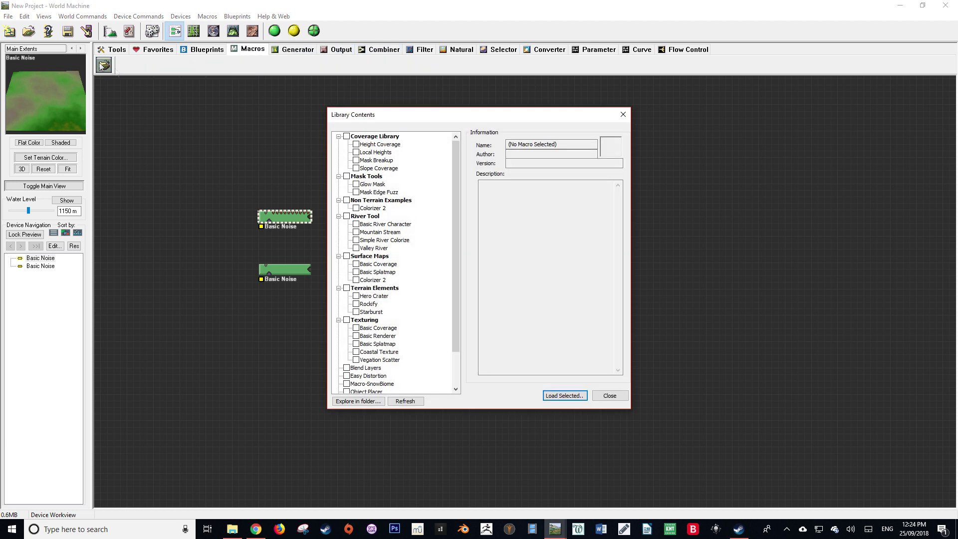
{"action": "left_click", "coordinate": [374, 377]}
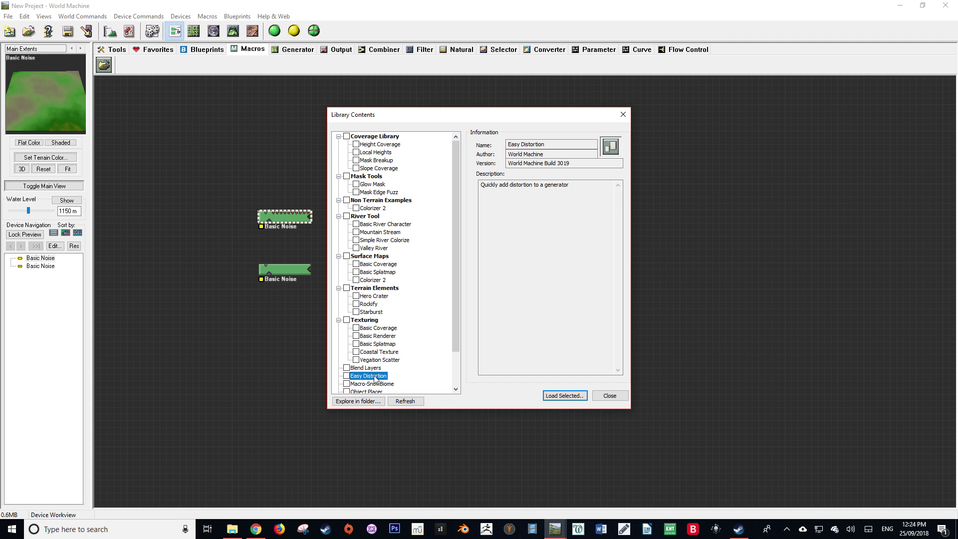
{"action": "left_click", "coordinate": [549, 395]}
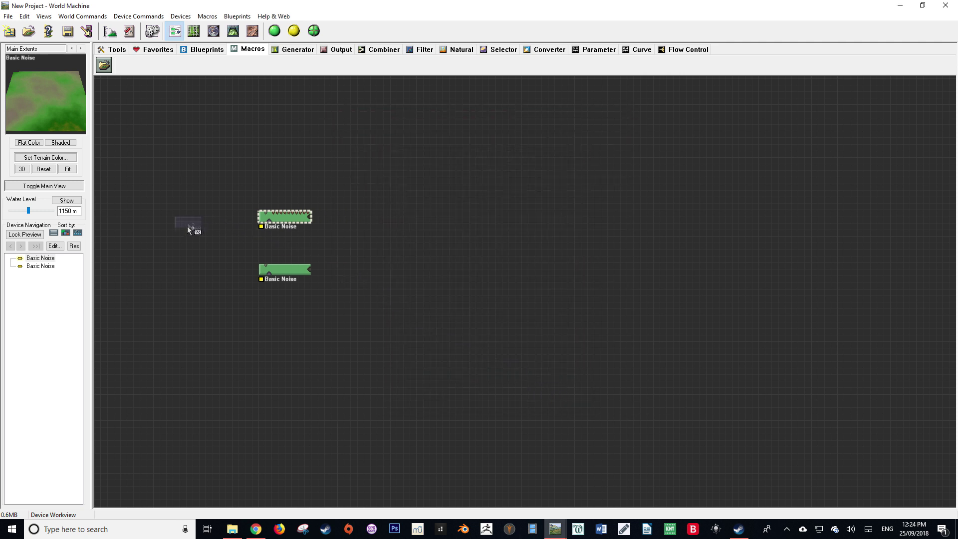
{"action": "left_click", "coordinate": [188, 225]}
{"action": "scroll", "coordinate": [181, 208], "scroll_direction": "up", "scroll_amount": 2}
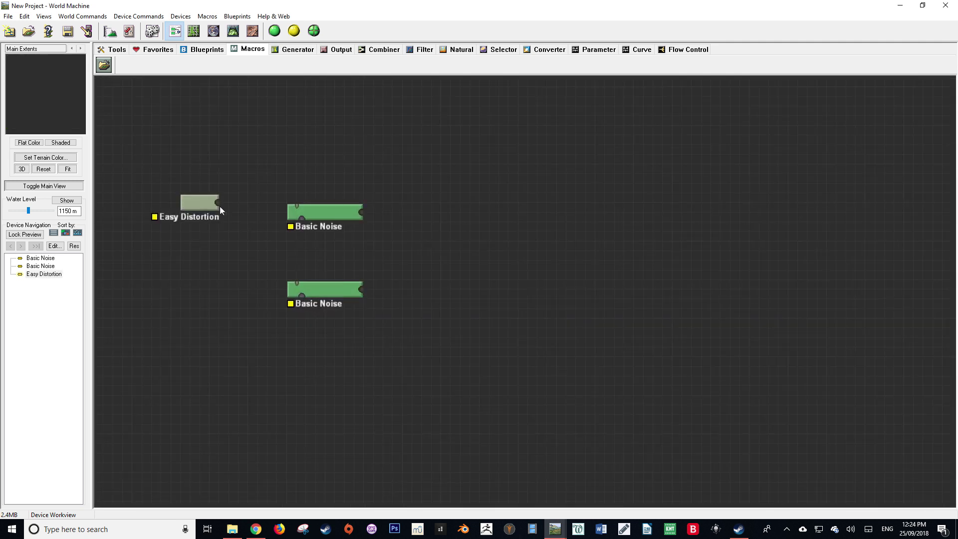
Step: Wire Easy Distortion into both Basic Noise inputs, routing the wires in right angles
{"action": "left_click_drag", "start_coordinate": [219, 212], "coordinate": [297, 206]}
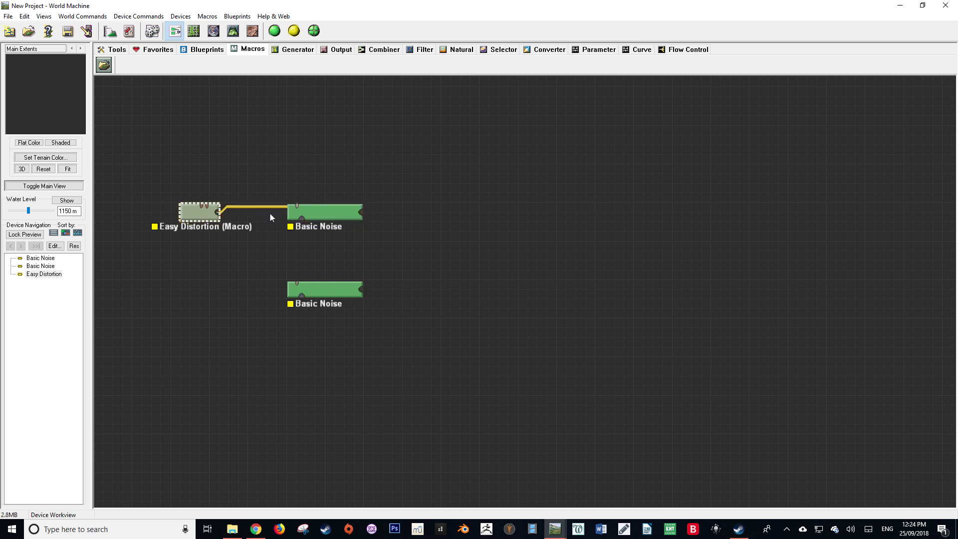
{"action": "left_click_drag", "start_coordinate": [258, 208], "coordinate": [297, 184]}
{"action": "left_click_drag", "start_coordinate": [248, 213], "coordinate": [296, 251]}
{"action": "left_click", "coordinate": [250, 271]}
{"action": "left_click_drag", "start_coordinate": [208, 229], "coordinate": [192, 191]}
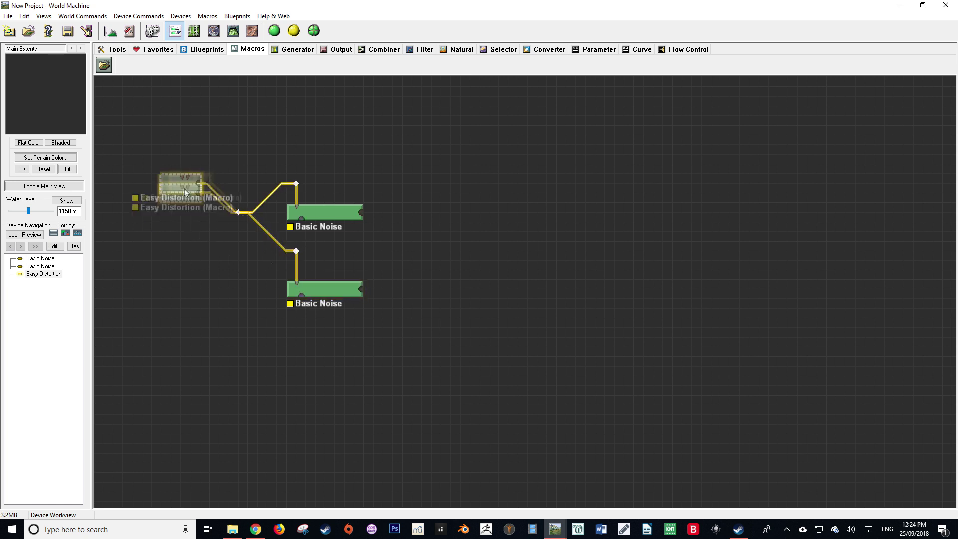
{"action": "left_click_drag", "start_coordinate": [238, 212], "coordinate": [237, 192]}
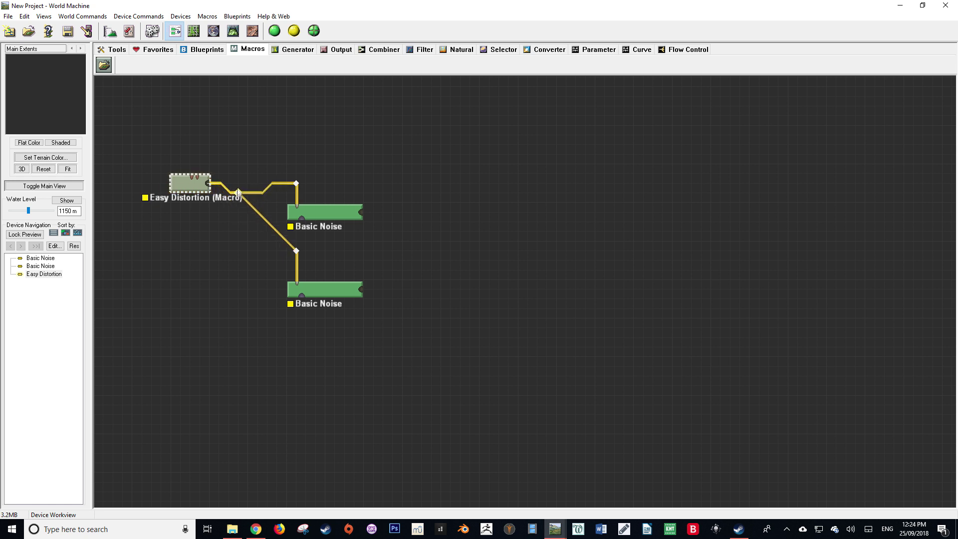
{"action": "left_click_drag", "start_coordinate": [268, 221], "coordinate": [236, 251]}
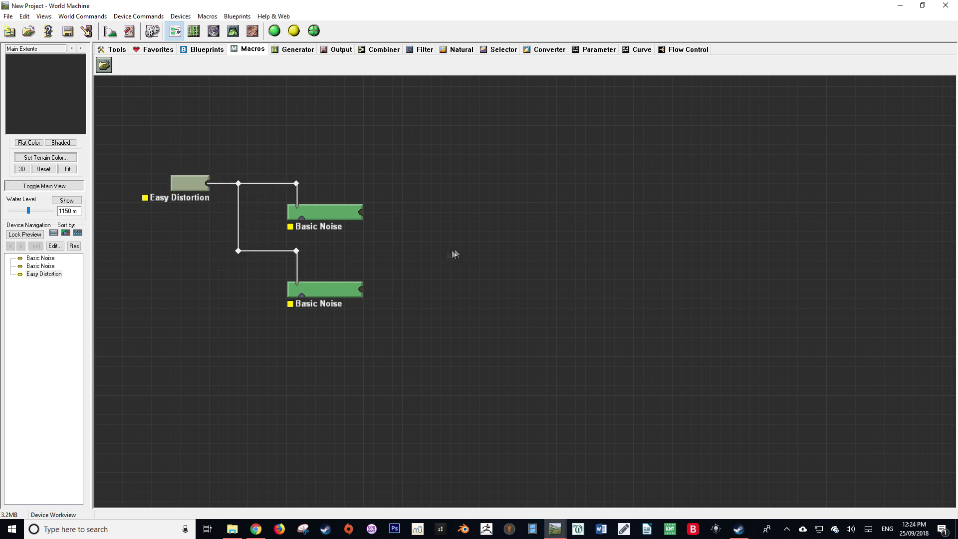
Step: Raise the Easy Distortion Scale to 1.0
{"action": "double_click", "coordinate": [189, 183]}
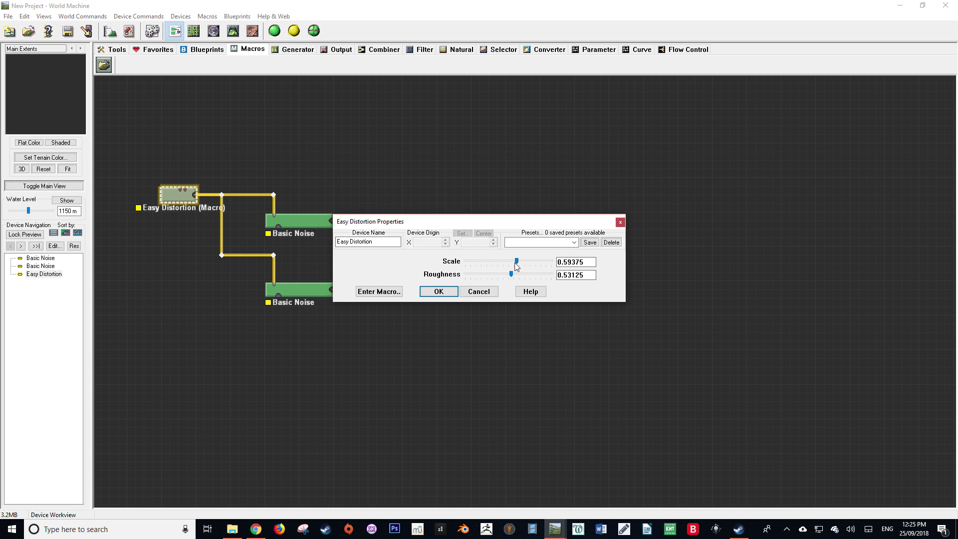
{"action": "left_click_drag", "start_coordinate": [519, 265], "coordinate": [449, 277]}
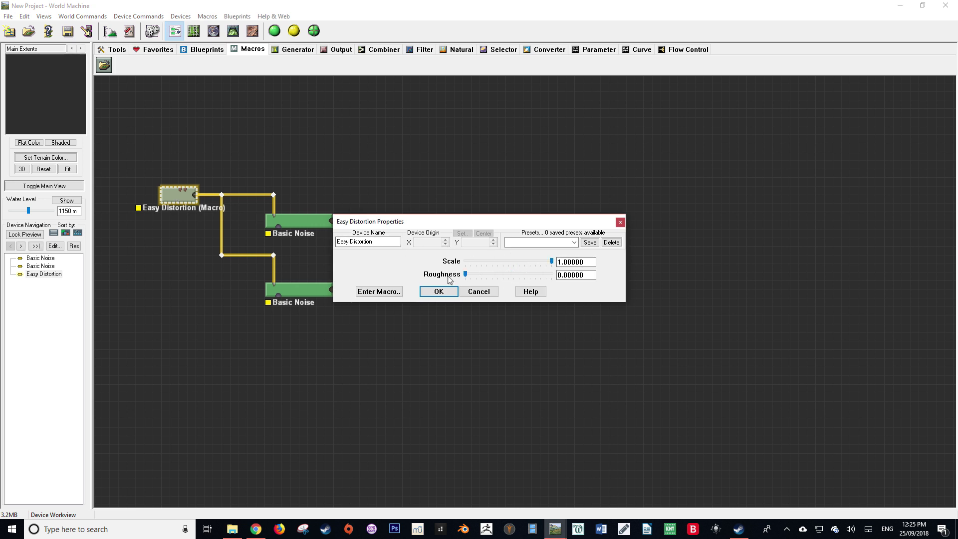
{"action": "left_click", "coordinate": [438, 291]}
Step: Show water in the preview with a 500 m water level
{"action": "left_click", "coordinate": [305, 221]}
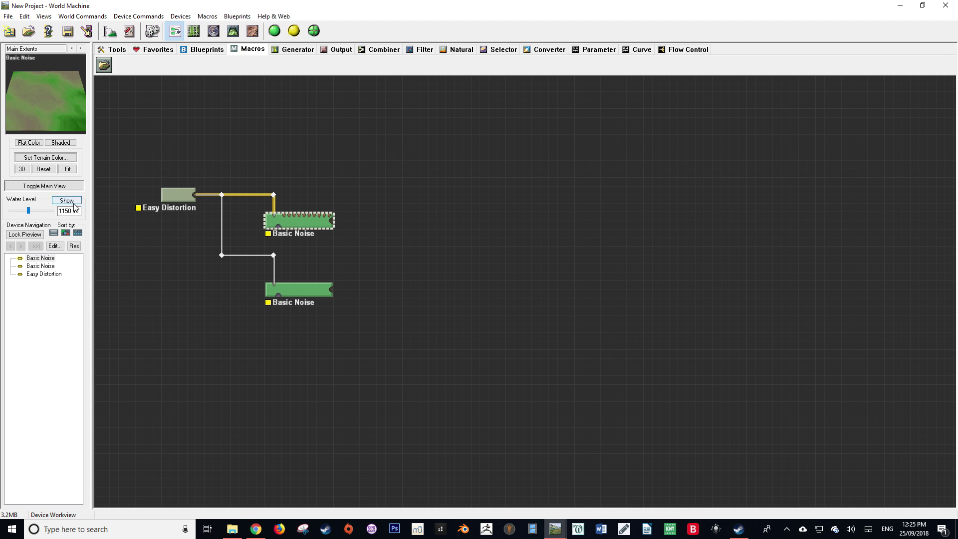
{"action": "left_click", "coordinate": [74, 202]}
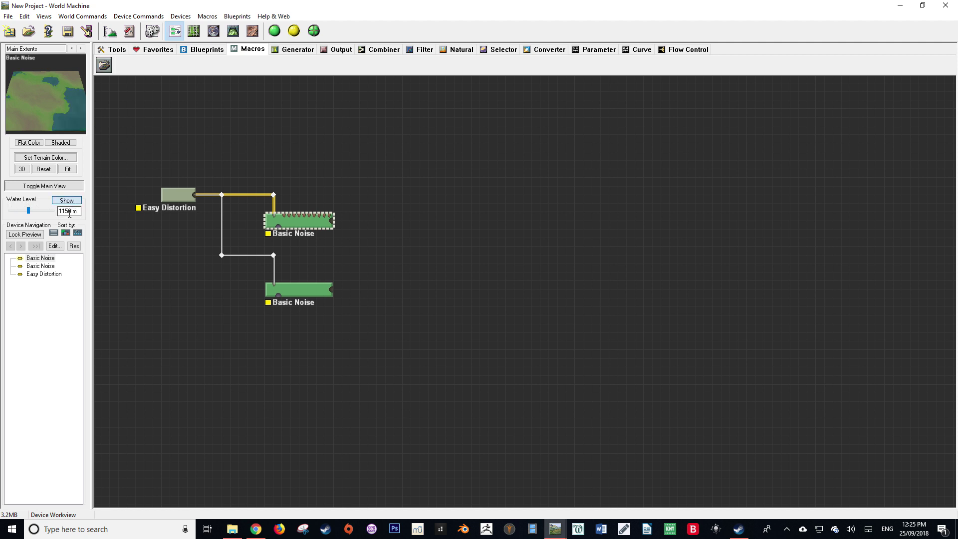
{"action": "left_click_drag", "start_coordinate": [76, 211], "coordinate": [47, 215]}
{"action": "type", "text": "500 m"}
{"action": "key", "text": "Return"}
Step: Raise Steepness to 0.95 on both Basic Noise generators
{"action": "double_click", "coordinate": [304, 229]}
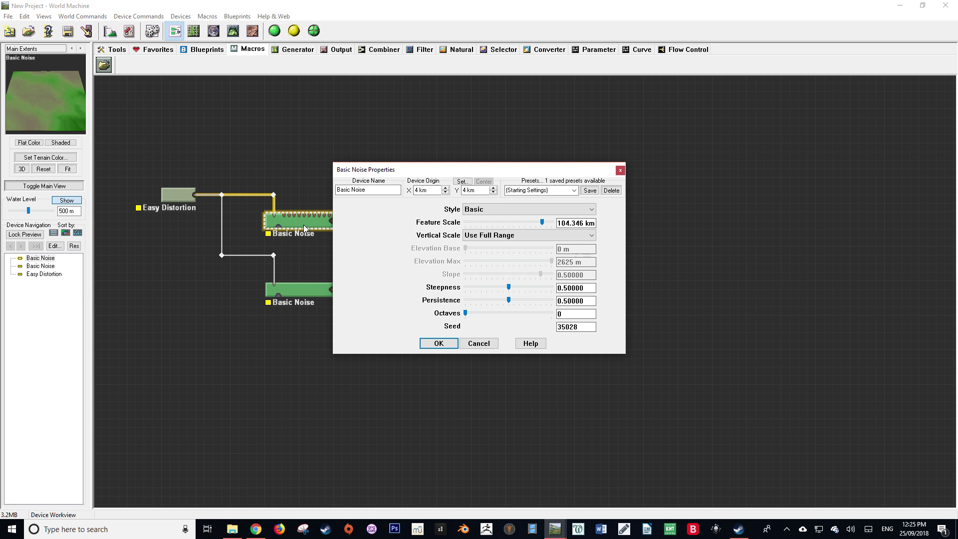
{"action": "left_click_drag", "start_coordinate": [508, 287], "coordinate": [553, 289]}
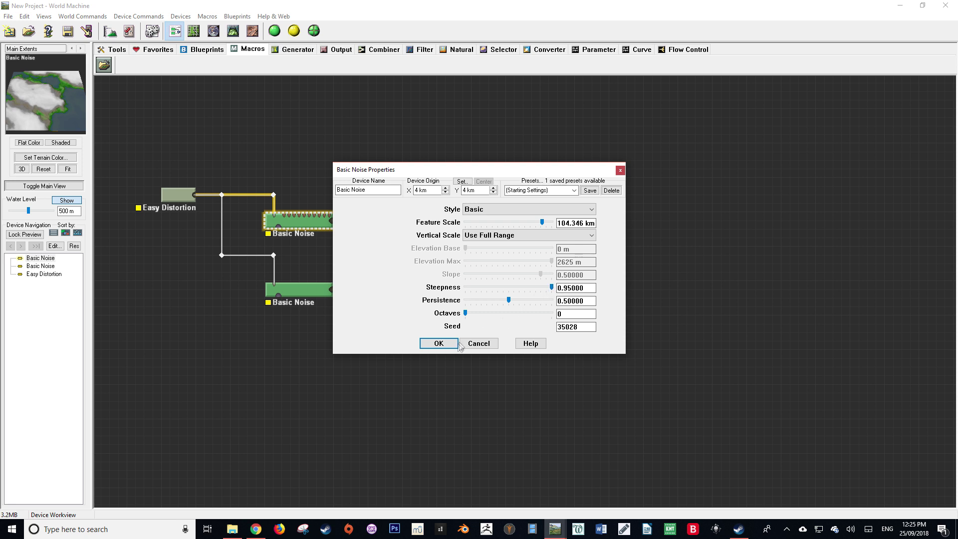
{"action": "left_click", "coordinate": [439, 344]}
{"action": "double_click", "coordinate": [310, 293]}
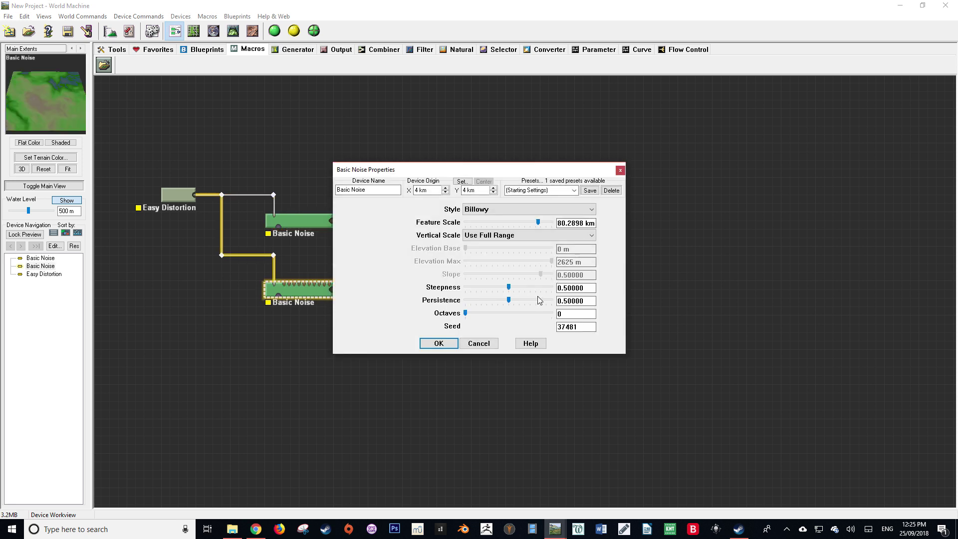
{"action": "left_click_drag", "start_coordinate": [511, 292], "coordinate": [562, 293]}
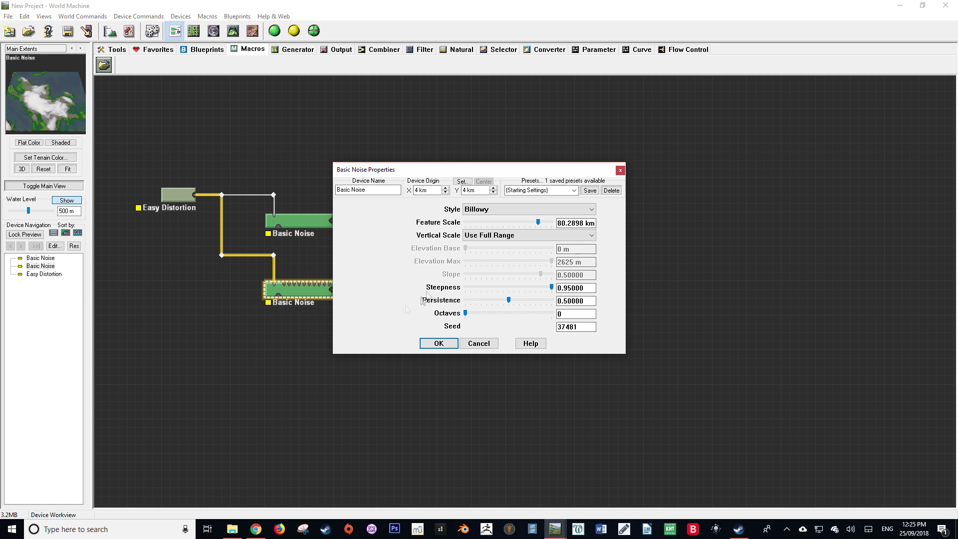
{"action": "left_click", "coordinate": [439, 343]}
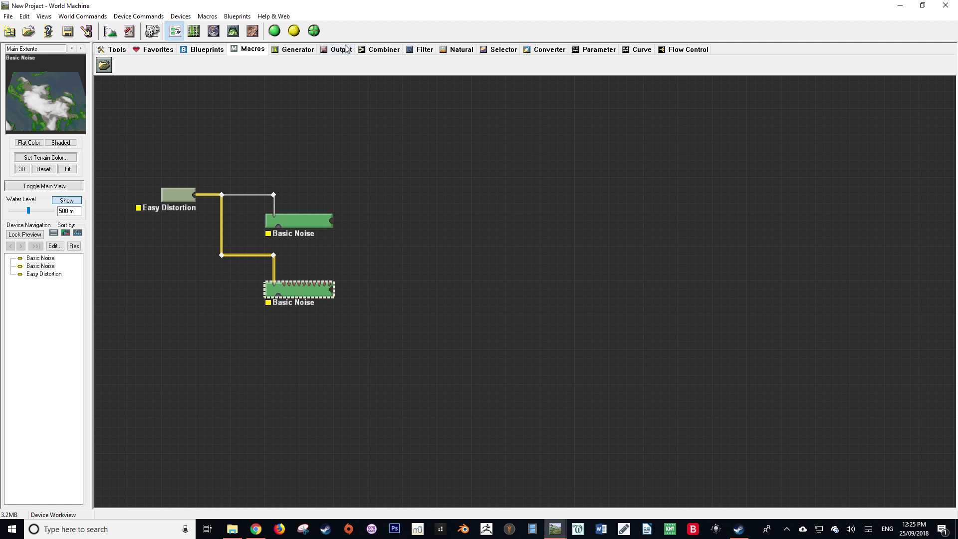
Step: Place a Combiner set to Subtract with Strength 1.0
{"action": "left_click", "coordinate": [375, 49]}
{"action": "left_click", "coordinate": [124, 65]}
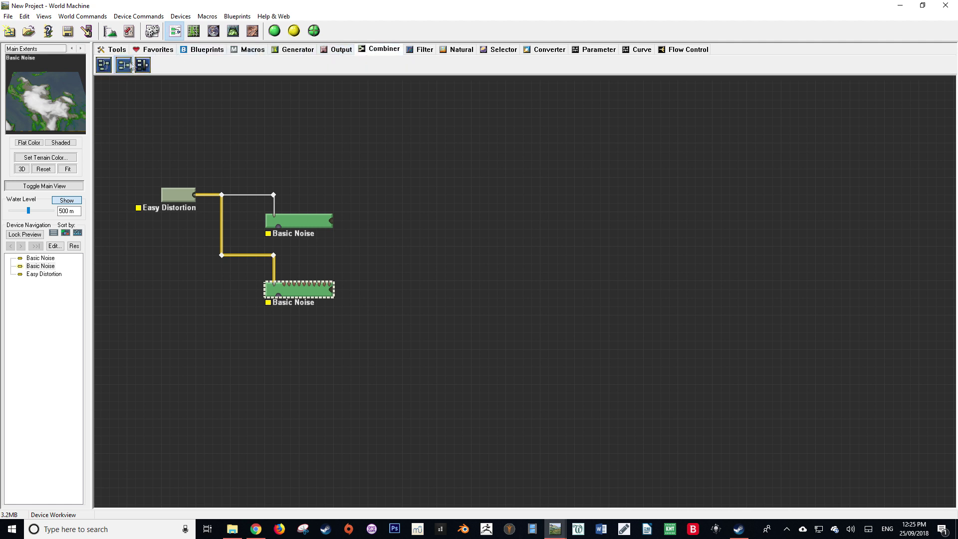
{"action": "left_click", "coordinate": [403, 252]}
{"action": "right_click", "coordinate": [363, 321]}
{"action": "left_click", "coordinate": [406, 259]}
{"action": "double_click", "coordinate": [405, 258]}
{"action": "left_click", "coordinate": [479, 261]}
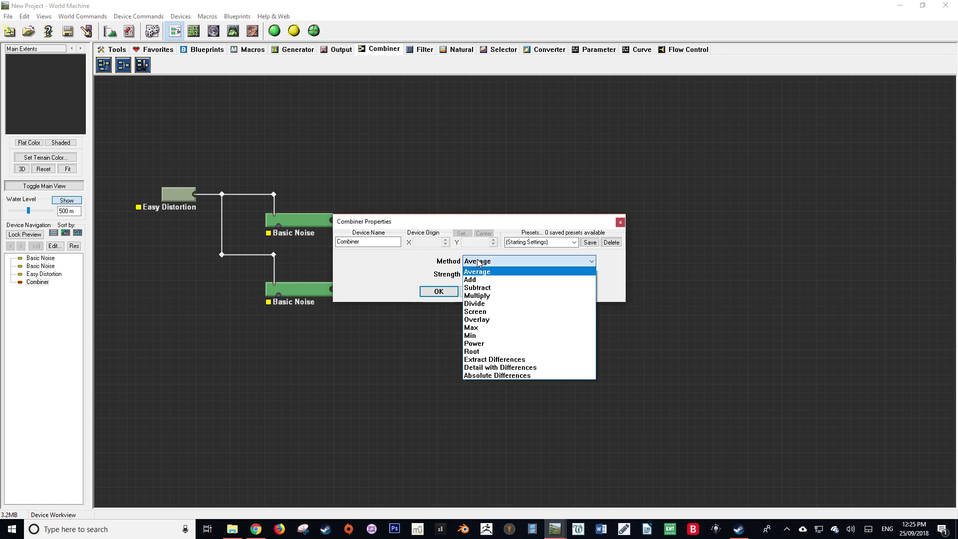
{"action": "left_click", "coordinate": [480, 288]}
{"action": "left_click_drag", "start_coordinate": [508, 274], "coordinate": [552, 274]}
{"action": "left_click", "coordinate": [432, 294]}
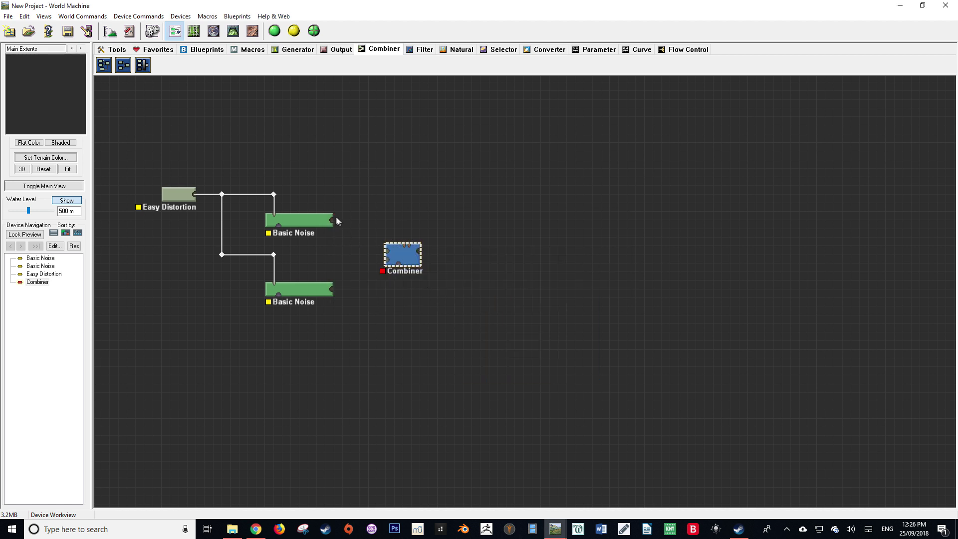
Step: Wire both Basic Noise outputs into the Combiner and preview its result
{"action": "left_click_drag", "start_coordinate": [333, 220], "coordinate": [388, 255]}
{"action": "left_click_drag", "start_coordinate": [333, 290], "coordinate": [390, 264]}
{"action": "left_click", "coordinate": [399, 257]}
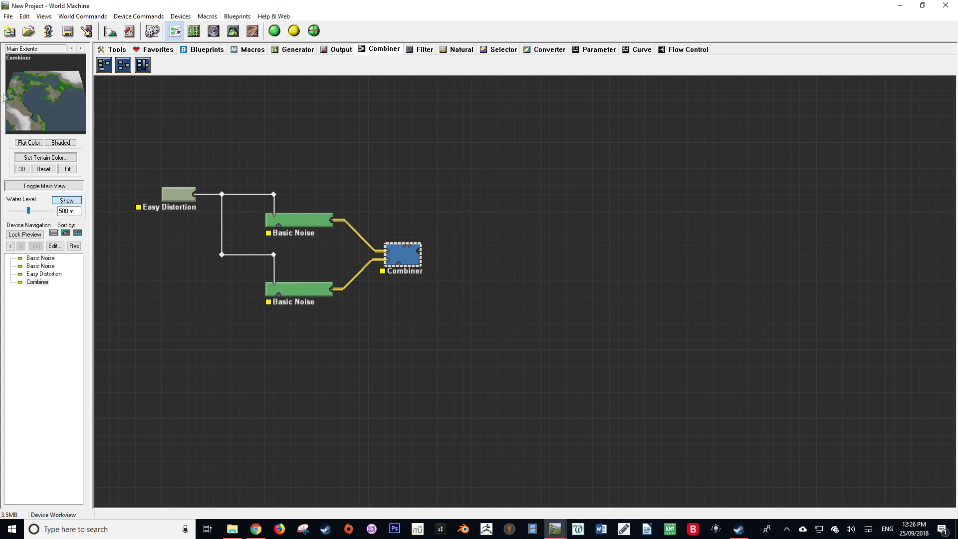
{"action": "left_click", "coordinate": [195, 32]}
{"action": "scroll", "coordinate": [439, 244], "scroll_direction": "down", "scroll_amount": 5}
{"action": "scroll", "coordinate": [429, 237], "scroll_direction": "up", "scroll_amount": 1}
{"action": "scroll", "coordinate": [424, 232], "scroll_direction": "up", "scroll_amount": 1}
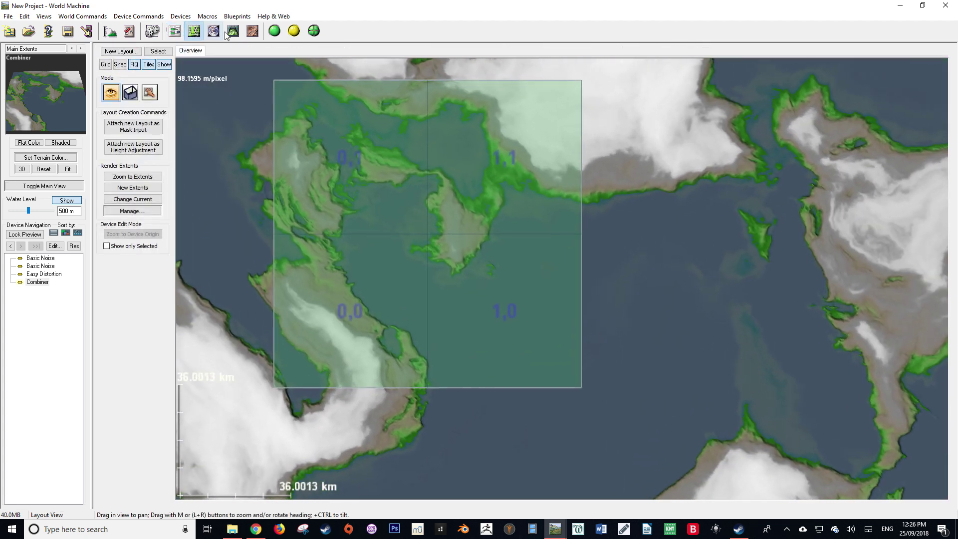
{"action": "left_click", "coordinate": [233, 31]}
{"action": "scroll", "coordinate": [432, 209], "scroll_direction": "down", "scroll_amount": 5}
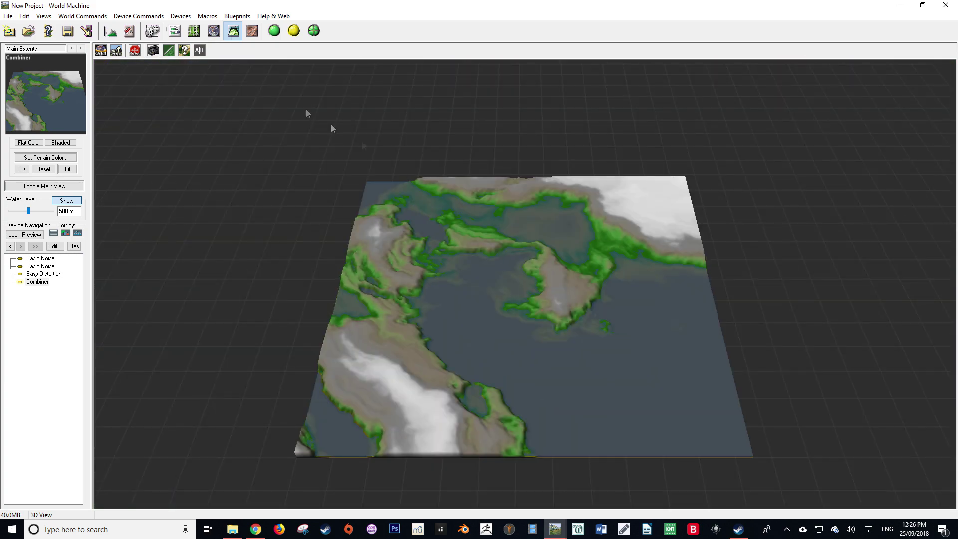
{"action": "left_click", "coordinate": [213, 30]}
{"action": "left_click", "coordinate": [194, 31]}
{"action": "scroll", "coordinate": [533, 251], "scroll_direction": "down", "scroll_amount": 4}
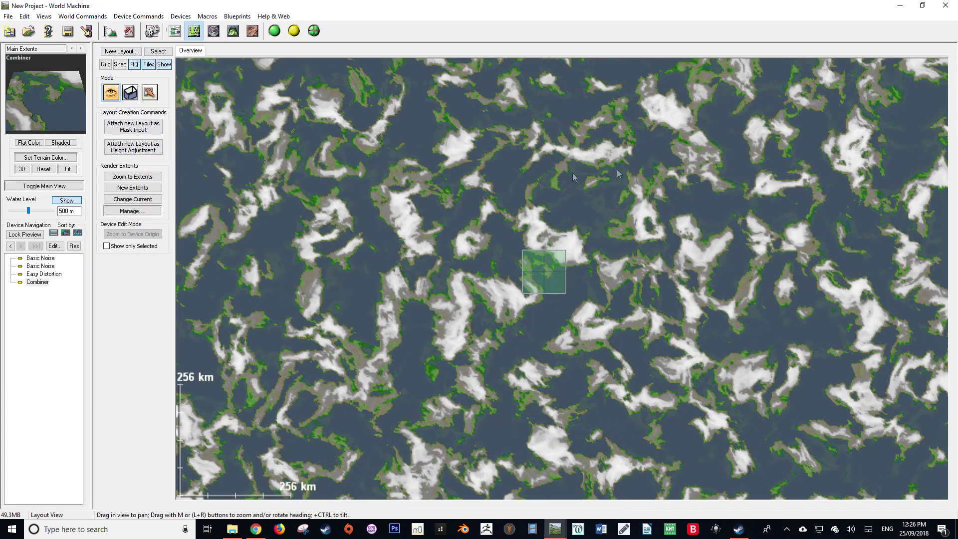
{"action": "key", "text": "F5"}
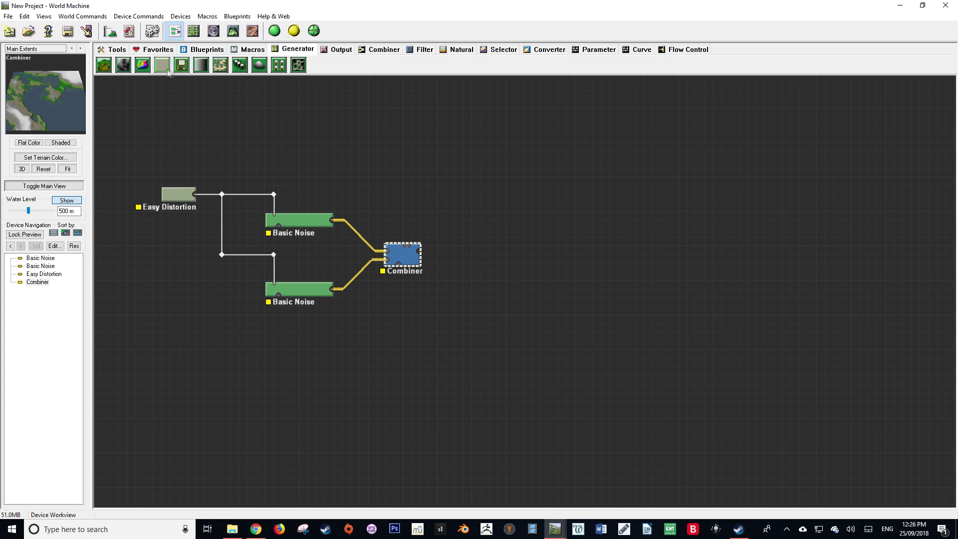
Step: Add a Square-type Radial Grad below the lower Basic Noise with a radius of about 81 km
{"action": "left_click_drag", "start_coordinate": [260, 64], "coordinate": [290, 350]}
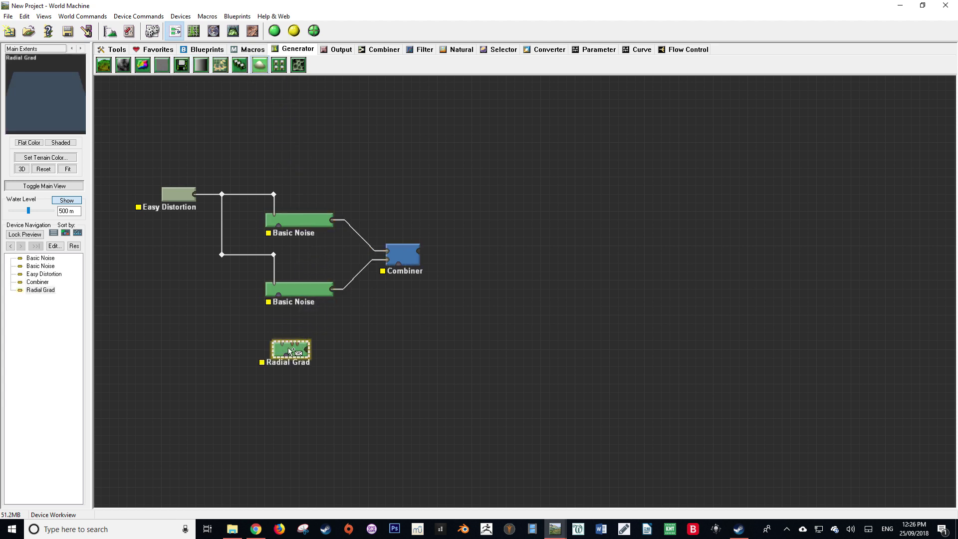
{"action": "left_click", "coordinate": [342, 373]}
{"action": "double_click", "coordinate": [290, 350]}
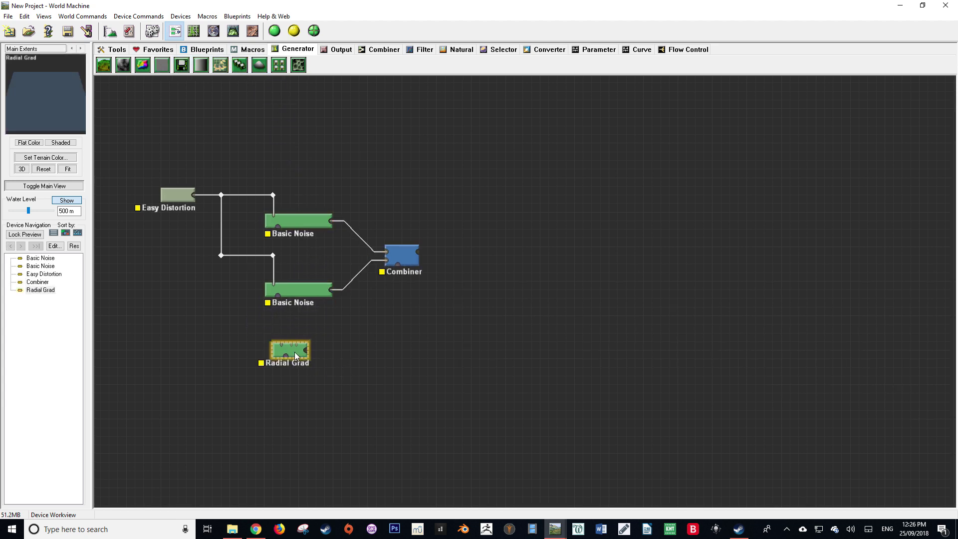
{"action": "left_click", "coordinate": [497, 274]}
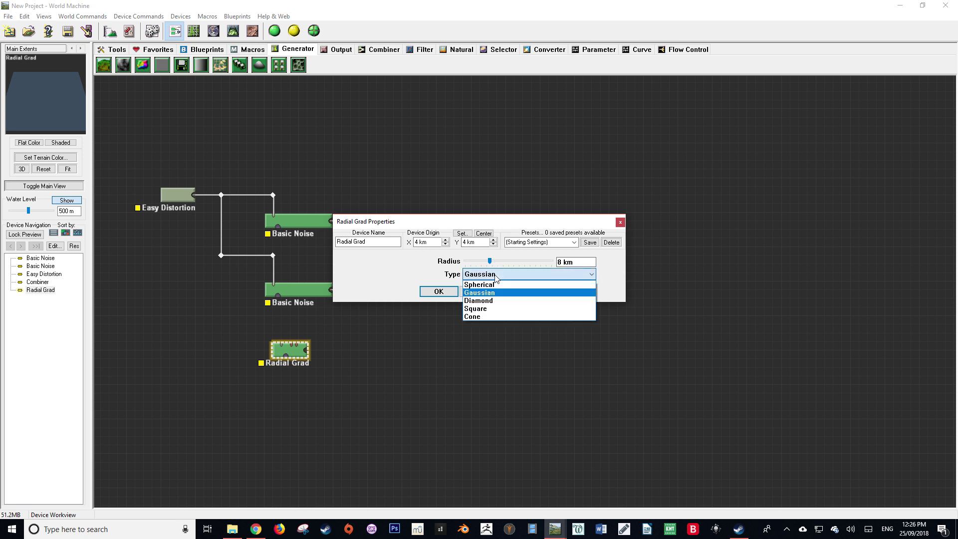
{"action": "left_click", "coordinate": [487, 308]}
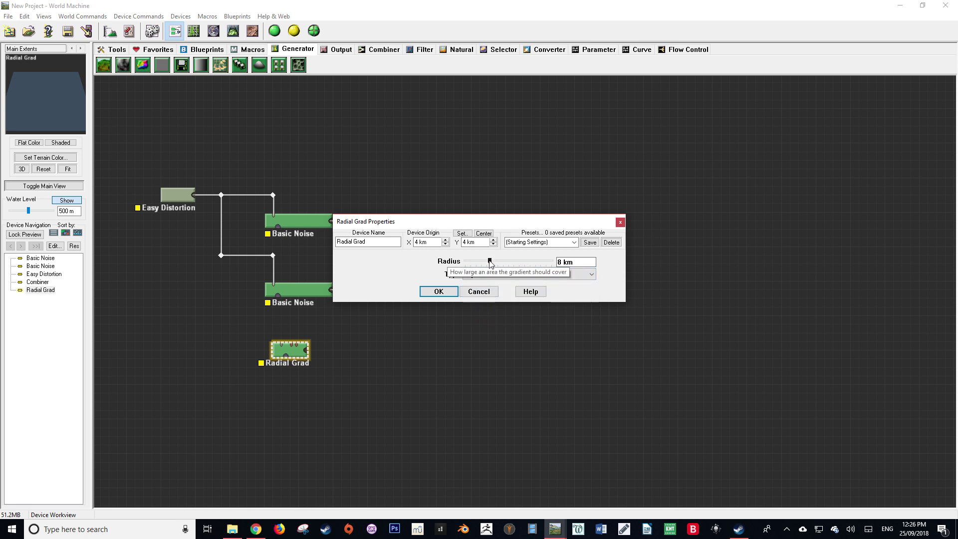
{"action": "left_click_drag", "start_coordinate": [491, 264], "coordinate": [526, 260]}
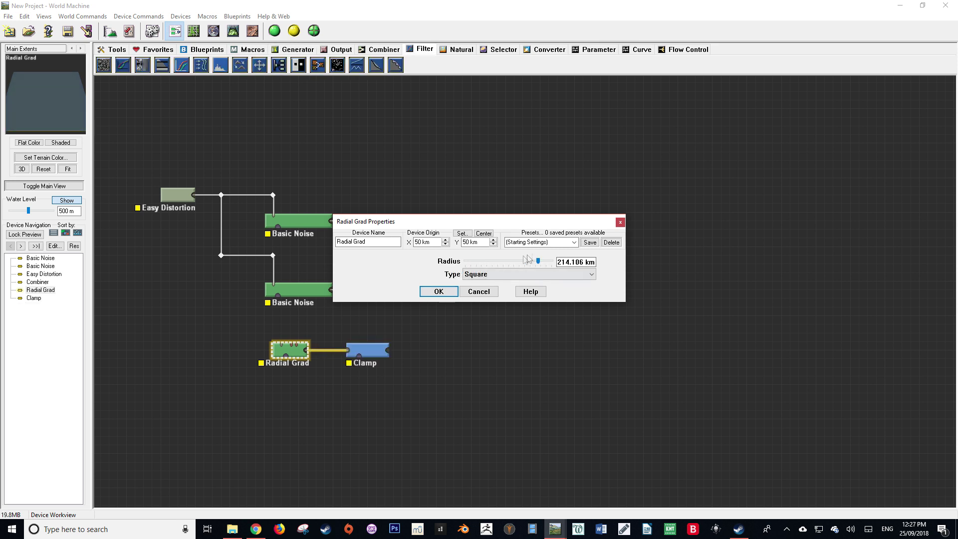
{"action": "left_click_drag", "start_coordinate": [537, 261], "coordinate": [528, 263]}
{"action": "left_click", "coordinate": [439, 291]}
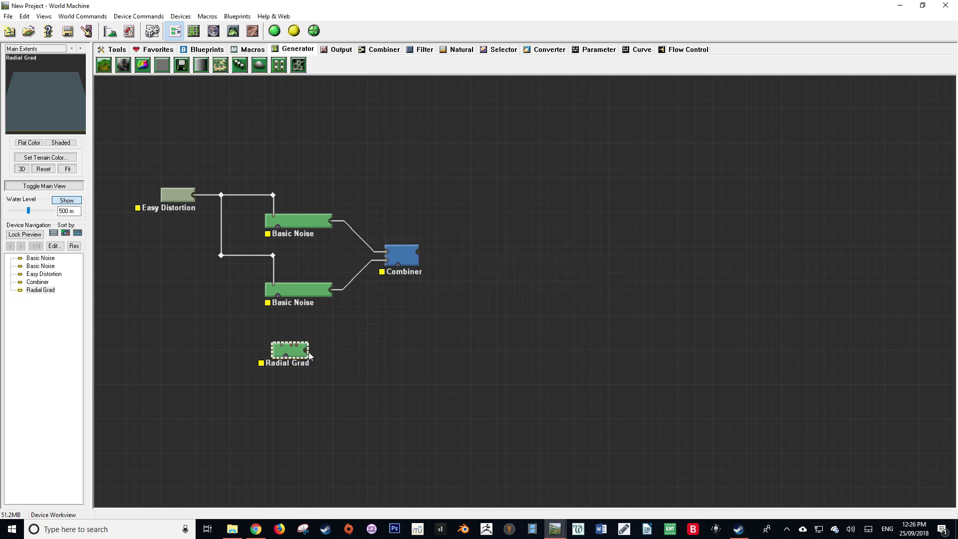
Step: Feed Radial Grad into a Clamp set to Expand, limiting heights to 0–78.75 m
{"action": "left_click", "coordinate": [421, 51]}
{"action": "left_click", "coordinate": [166, 71]}
{"action": "left_click", "coordinate": [369, 350]}
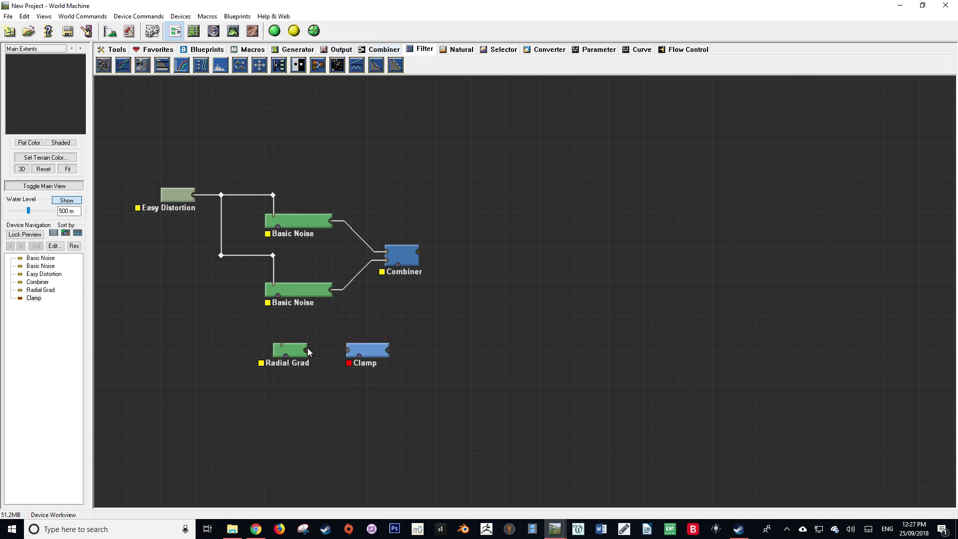
{"action": "left_click_drag", "start_coordinate": [308, 352], "coordinate": [348, 350]}
{"action": "double_click", "coordinate": [372, 353]}
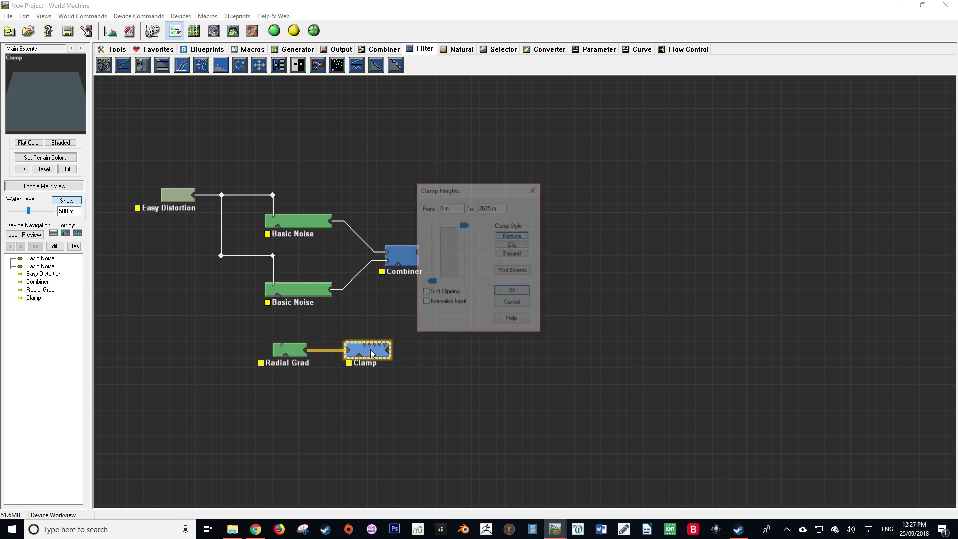
{"action": "left_click", "coordinate": [511, 254]}
{"action": "left_click_drag", "start_coordinate": [465, 227], "coordinate": [473, 284]}
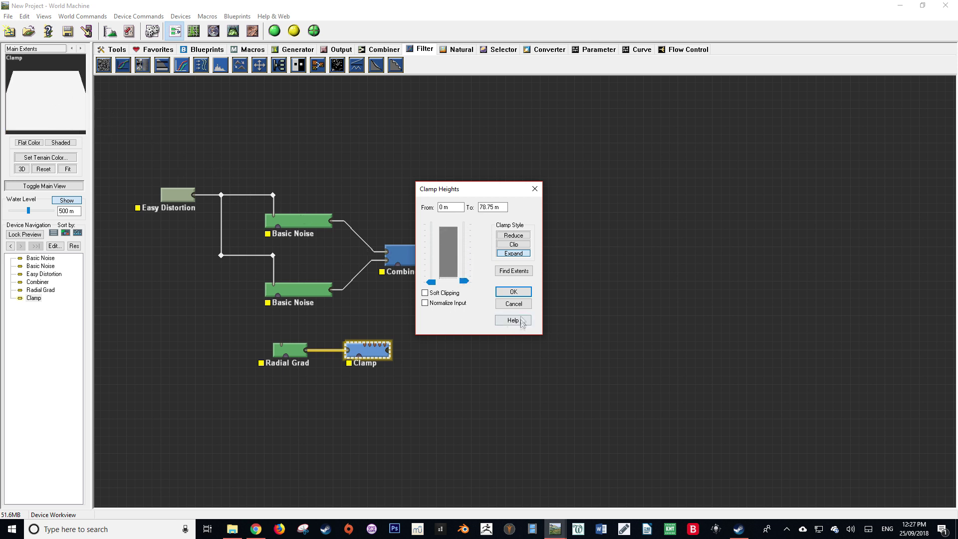
{"action": "left_click", "coordinate": [513, 291]}
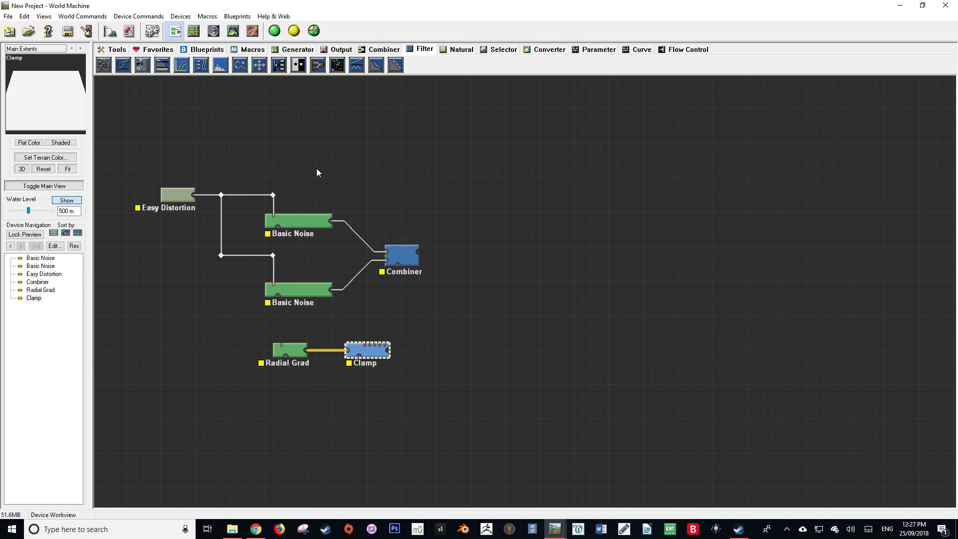
{"action": "left_click", "coordinate": [252, 31]}
{"action": "left_click", "coordinate": [233, 31]}
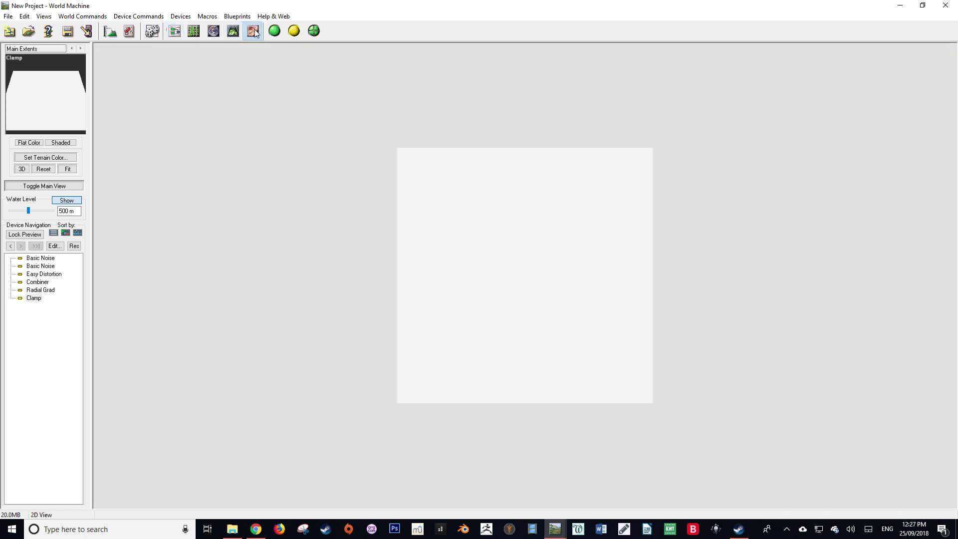
{"action": "left_click", "coordinate": [194, 31]}
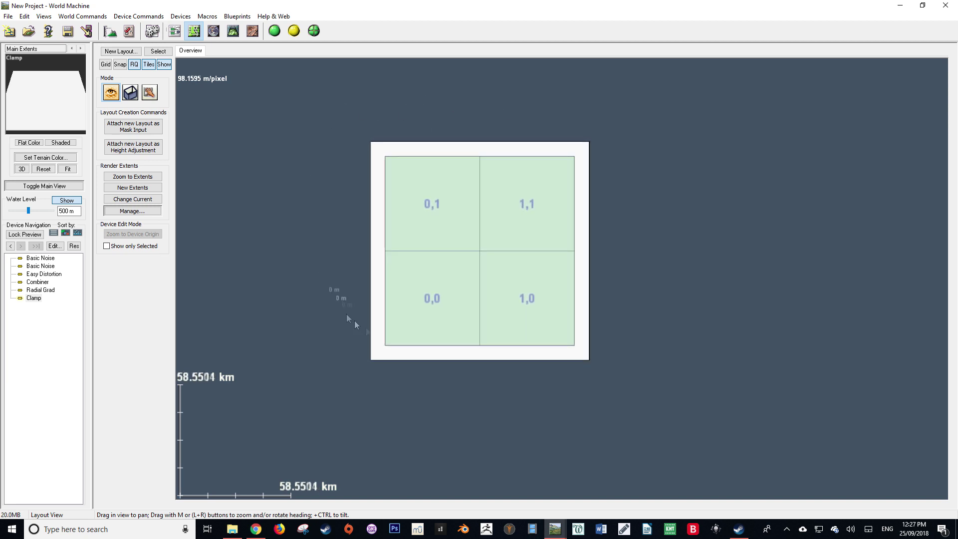
{"action": "left_click", "coordinate": [174, 31]}
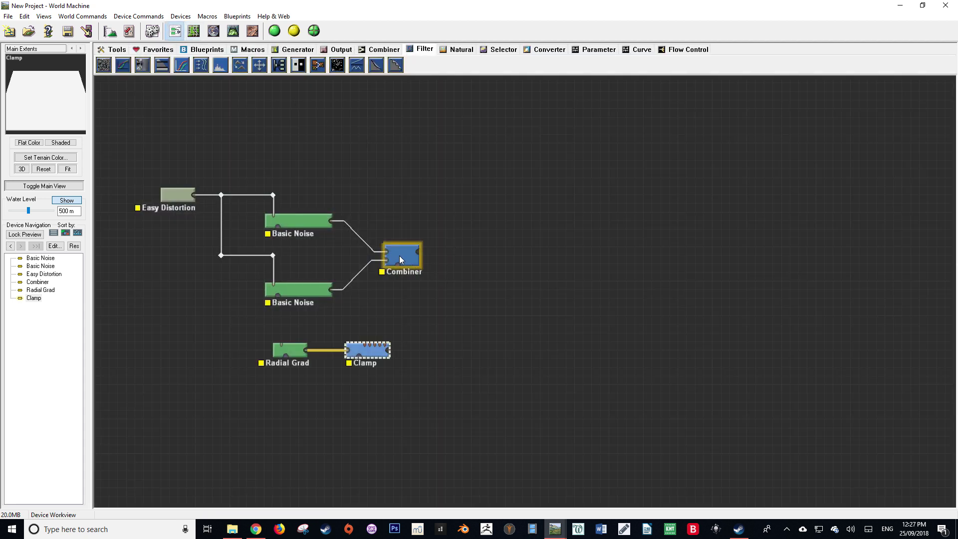
{"action": "left_click", "coordinate": [400, 256]}
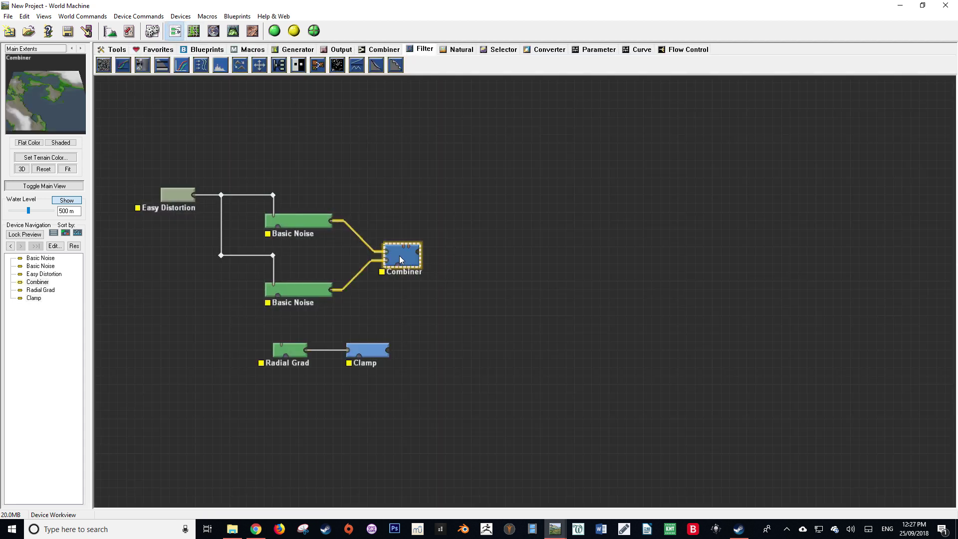
Step: Duplicate the Combiner, feed the first Combiner into it, and set its method to Min
{"action": "key", "text": "ctrl+c"}
{"action": "key", "text": "ctrl+v"}
{"action": "left_click", "coordinate": [469, 253]}
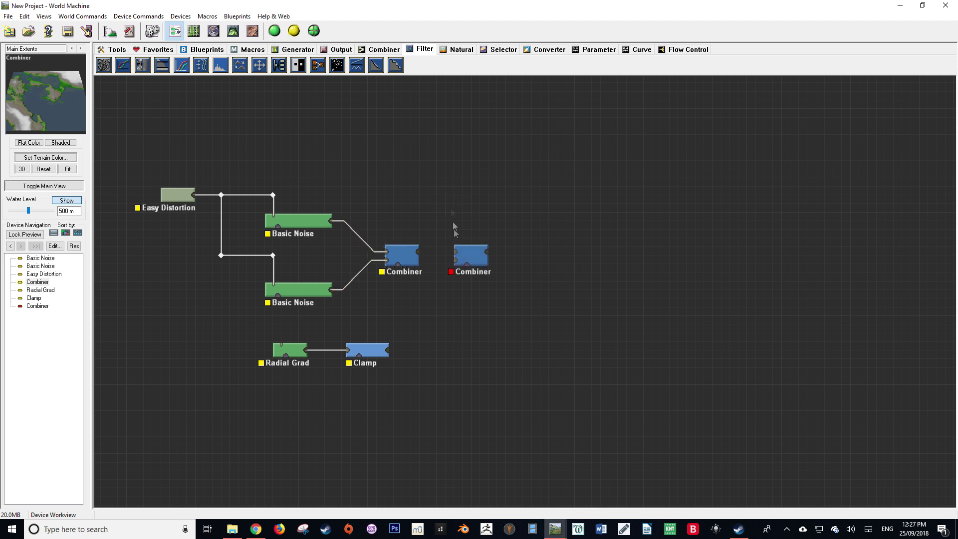
{"action": "left_click_drag", "start_coordinate": [419, 251], "coordinate": [457, 256]}
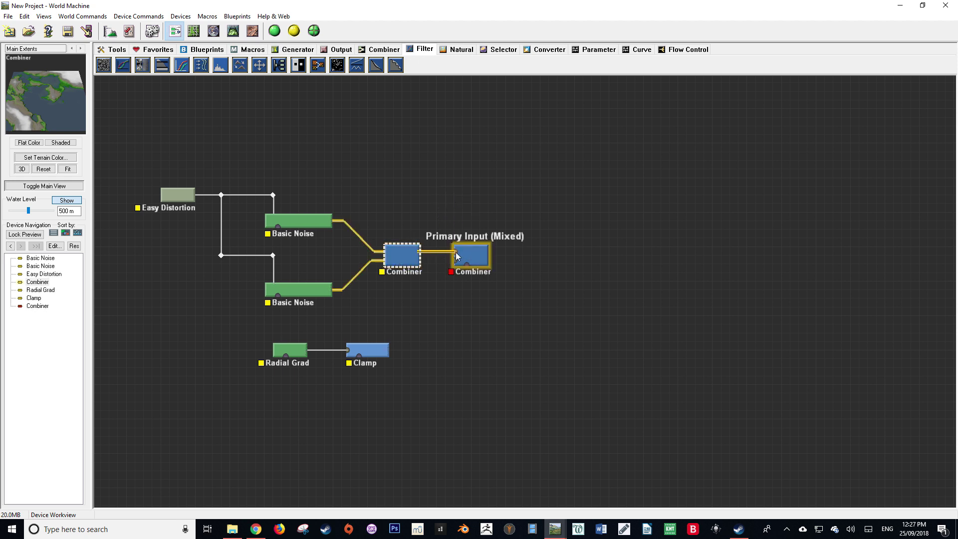
{"action": "double_click", "coordinate": [461, 255]}
{"action": "left_click", "coordinate": [499, 262]}
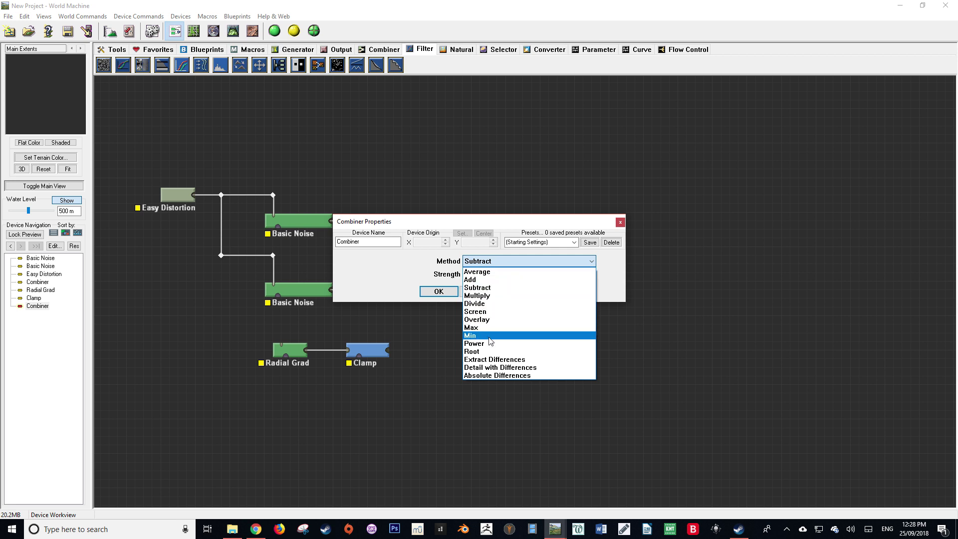
{"action": "left_click", "coordinate": [477, 336]}
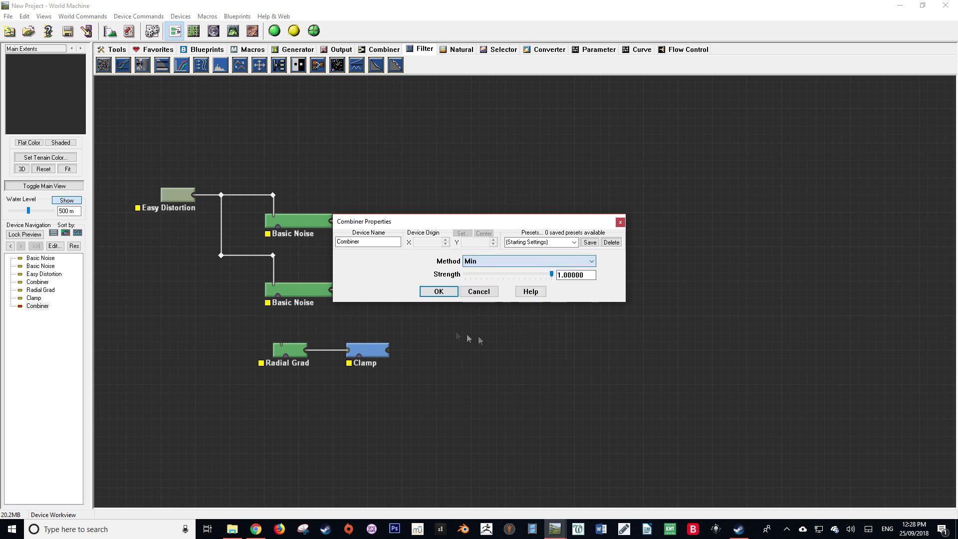
{"action": "left_click", "coordinate": [438, 292]}
Step: Wire the Clamp into the Min Combiner with a right-angle wire and view the Layout overview
{"action": "mouse_move", "coordinate": [389, 350]}
{"action": "left_mouse_down"}
{"action": "mouse_move", "coordinate": [413, 332]}
{"action": "mouse_move", "coordinate": [454, 259]}
{"action": "left_mouse_up"}
{"action": "mouse_move", "coordinate": [421, 325]}
{"action": "left_mouse_down"}
{"action": "mouse_move", "coordinate": [446, 326]}
{"action": "mouse_move", "coordinate": [446, 351]}
{"action": "left_mouse_up"}
{"action": "left_click", "coordinate": [471, 255]}
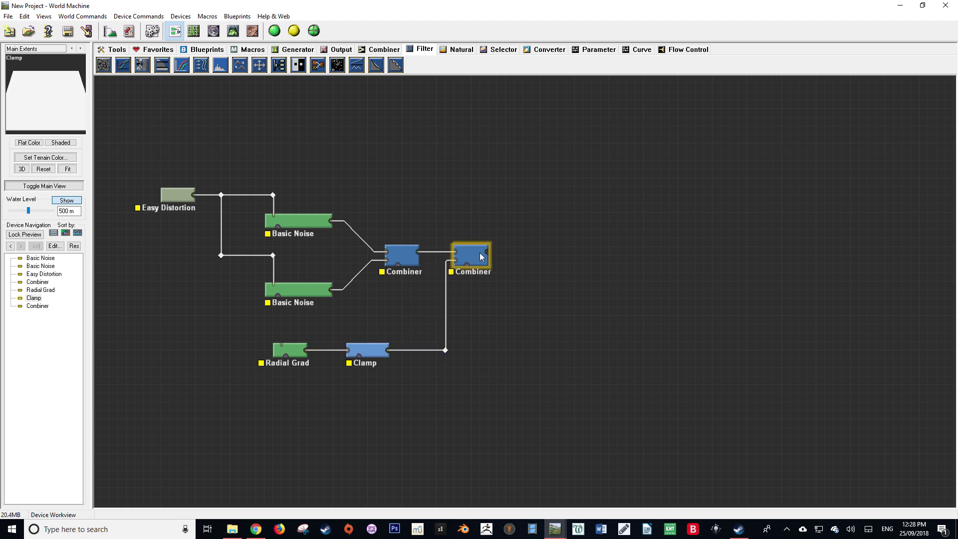
{"action": "left_click", "coordinate": [194, 31]}
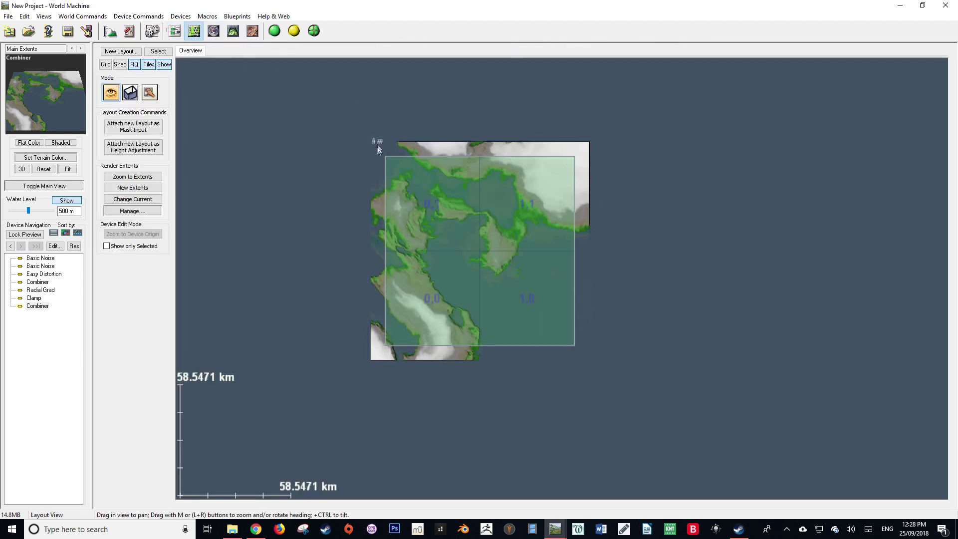
Step: In 3D View, randomize the seeds repeatedly until a coastline with a central island and snowy peak appears
{"action": "left_click", "coordinate": [233, 31]}
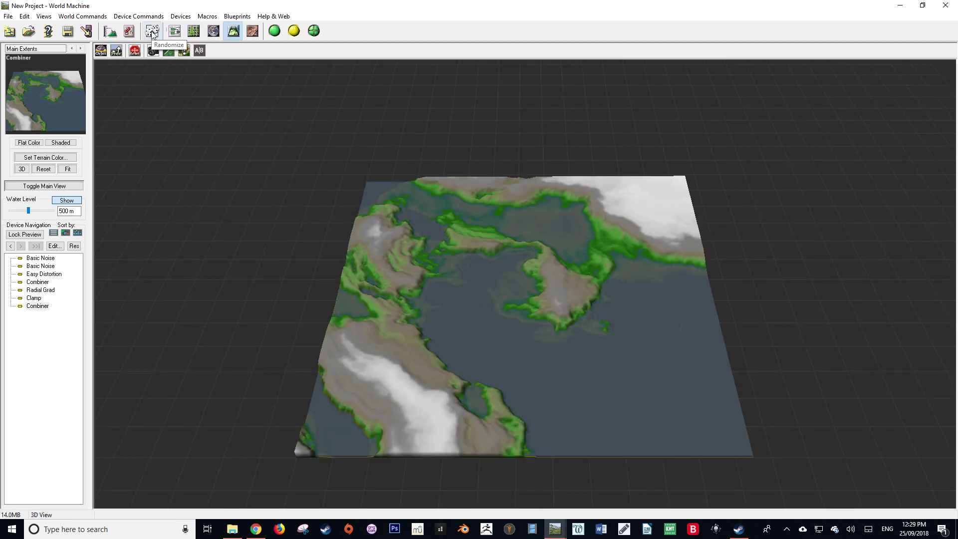
{"action": "left_click", "coordinate": [152, 33]}
{"action": "left_click", "coordinate": [152, 33]}
{"action": "left_click", "coordinate": [153, 33]}
{"action": "left_click", "coordinate": [153, 33]}
{"action": "left_click", "coordinate": [152, 33]}
{"action": "left_click", "coordinate": [152, 32]}
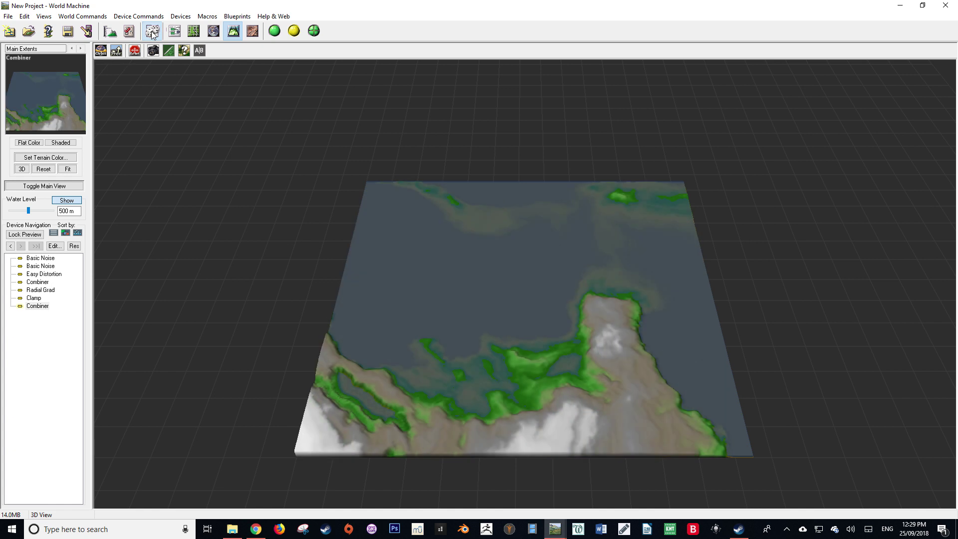
{"action": "left_click", "coordinate": [153, 33]}
{"action": "left_click", "coordinate": [152, 33]}
{"action": "left_click", "coordinate": [152, 33]}
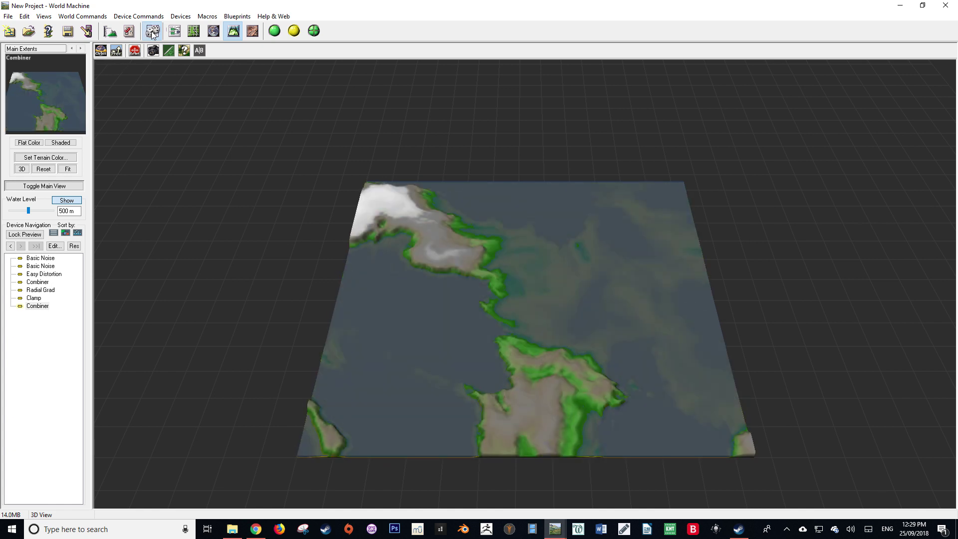
{"action": "left_click", "coordinate": [152, 33]}
{"action": "left_click", "coordinate": [152, 33]}
{"action": "left_click", "coordinate": [152, 33]}
{"action": "left_click", "coordinate": [152, 33]}
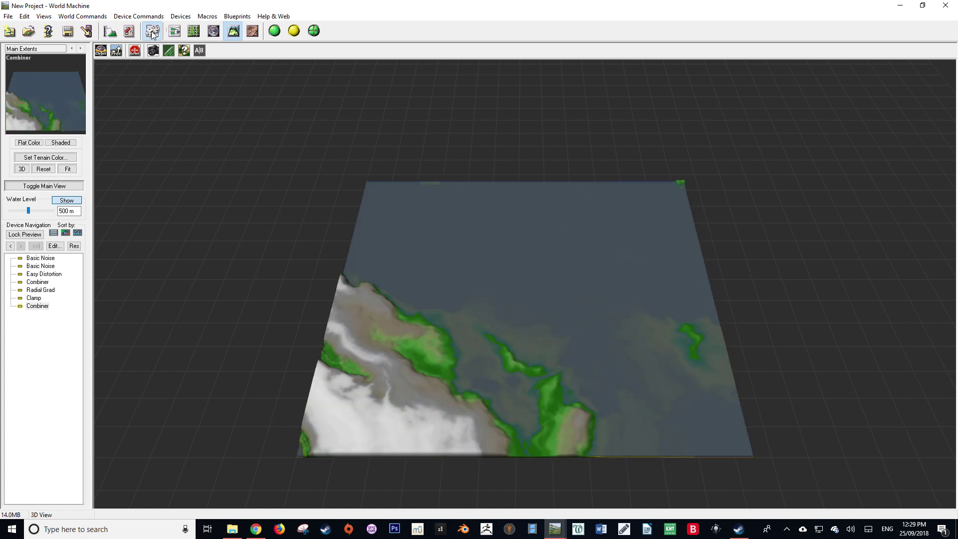
{"action": "left_click", "coordinate": [152, 32]}
{"action": "left_click", "coordinate": [152, 33]}
{"action": "left_click", "coordinate": [153, 33]}
{"action": "left_click", "coordinate": [152, 33]}
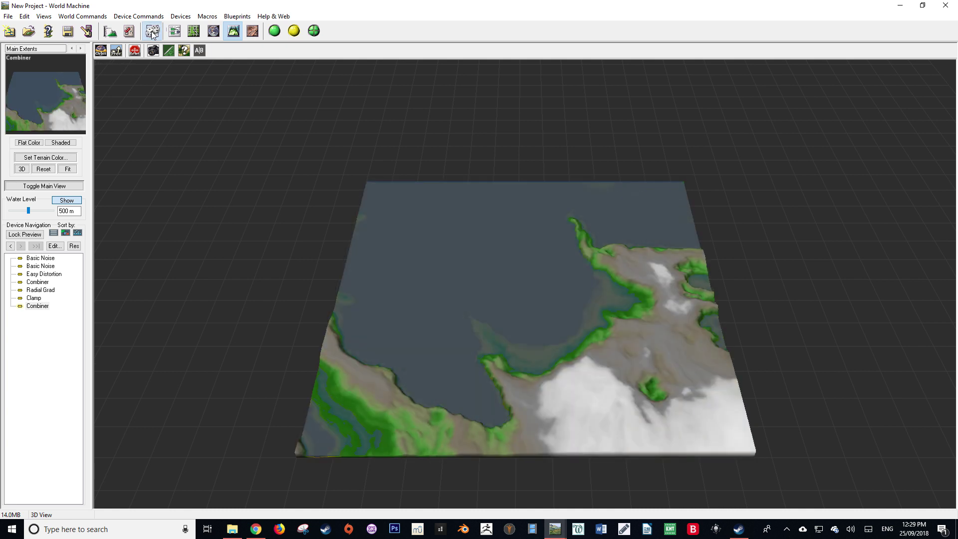
{"action": "left_click", "coordinate": [152, 33]}
{"action": "left_click", "coordinate": [152, 33]}
{"action": "left_click", "coordinate": [152, 32]}
{"action": "left_click", "coordinate": [152, 33]}
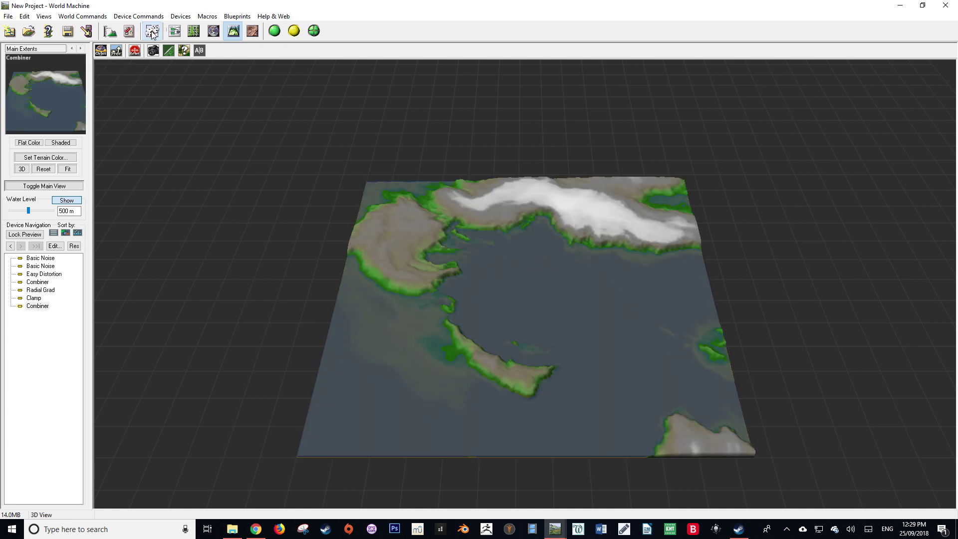
{"action": "left_click", "coordinate": [152, 33]}
{"action": "left_click", "coordinate": [152, 33]}
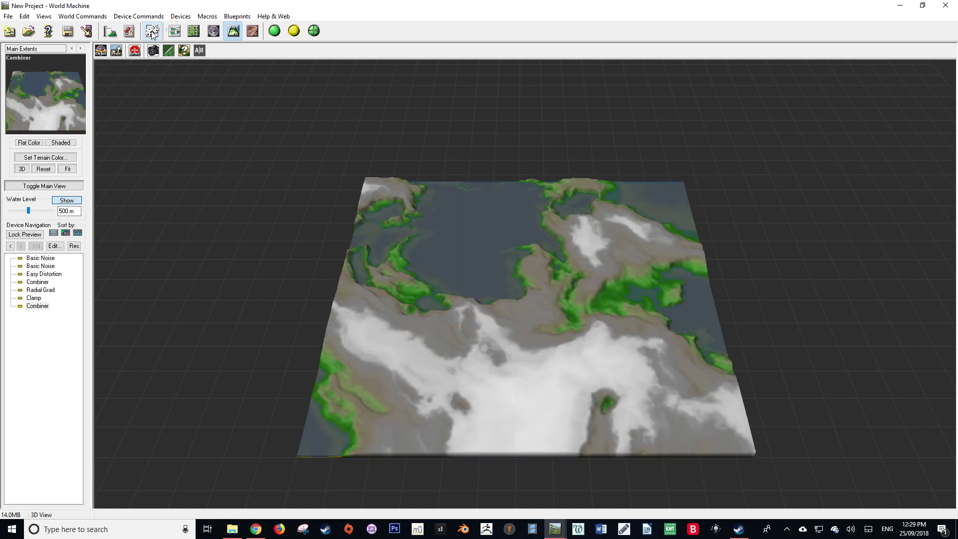
{"action": "left_click", "coordinate": [152, 33]}
{"action": "left_click", "coordinate": [152, 33]}
{"action": "left_click", "coordinate": [152, 33]}
{"action": "left_click", "coordinate": [153, 33]}
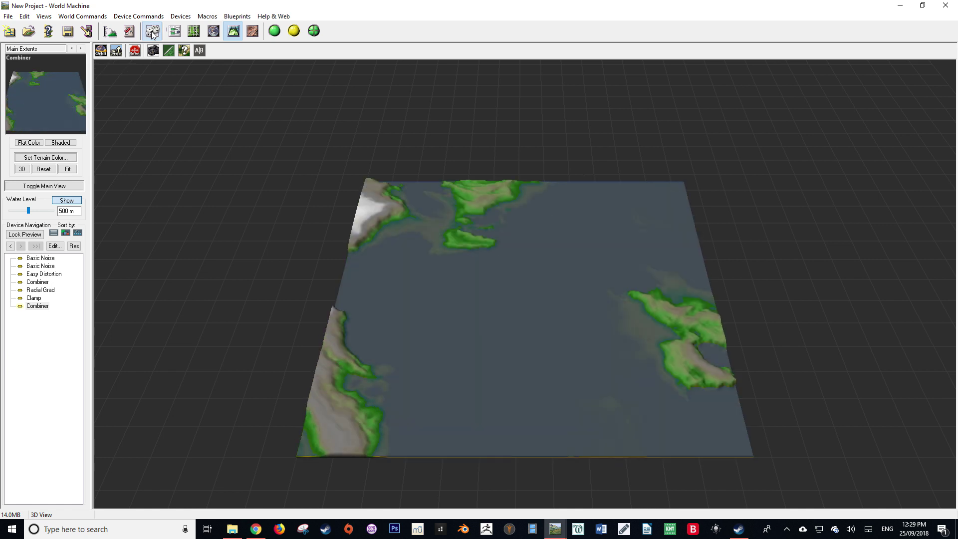
{"action": "left_click", "coordinate": [152, 33]}
{"action": "left_click", "coordinate": [152, 33]}
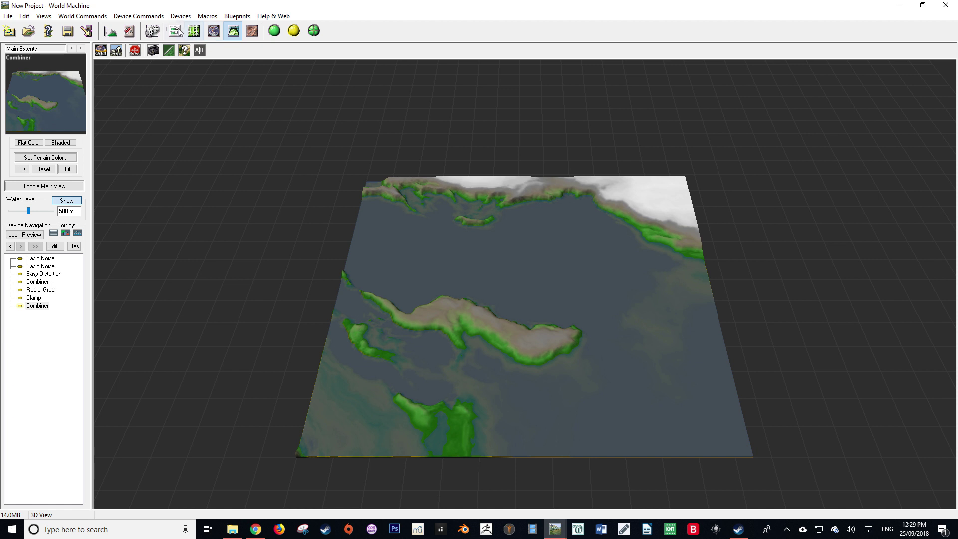
Step: Reroll the terrain seed, build it at full resolution in 2D View, and zoom around the map
{"action": "left_click", "coordinate": [150, 32]}
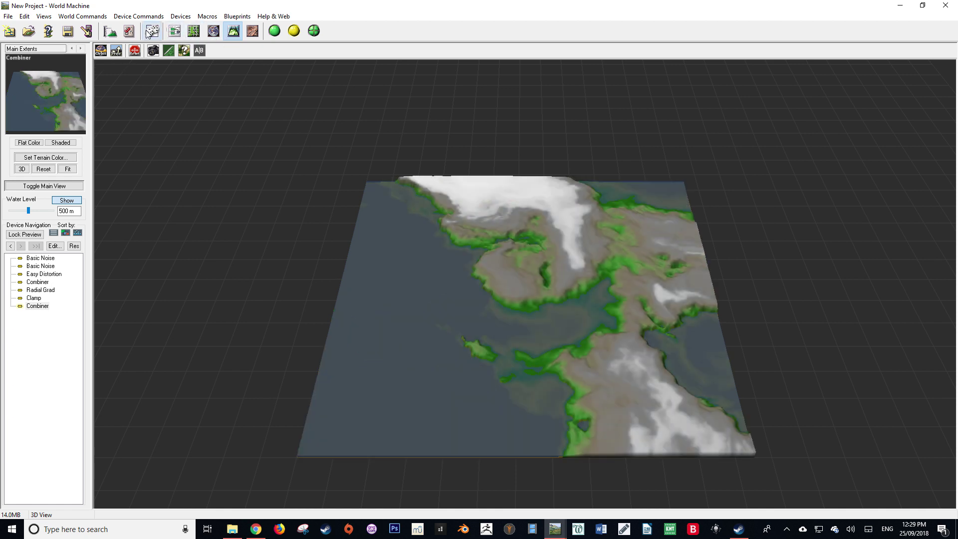
{"action": "left_click", "coordinate": [252, 31]}
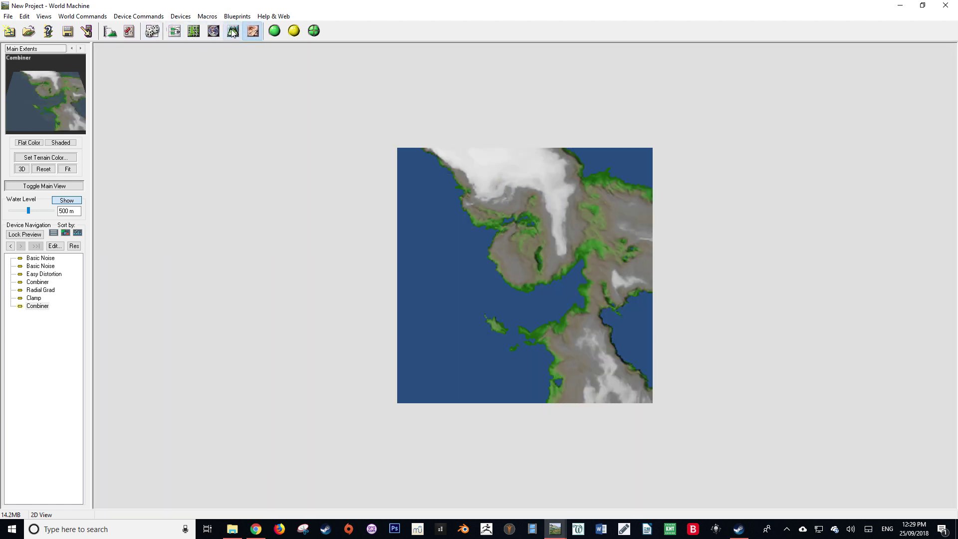
{"action": "left_click", "coordinate": [279, 31]}
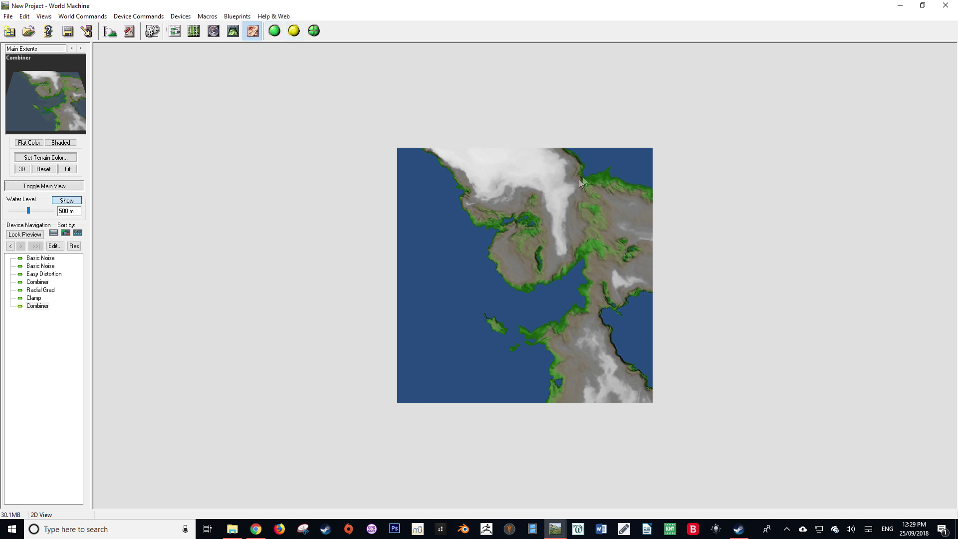
{"action": "scroll", "coordinate": [589, 207], "scroll_direction": "up", "scroll_amount": 3}
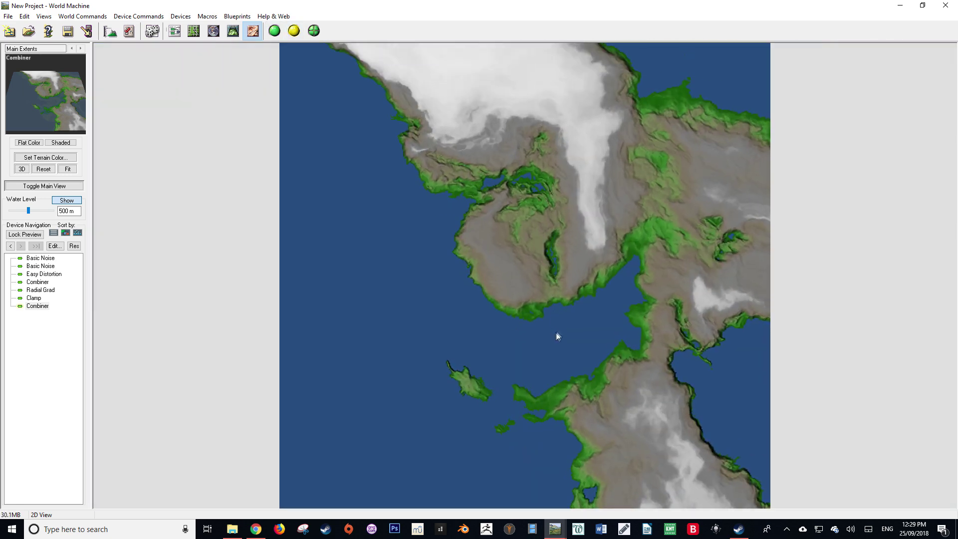
{"action": "scroll", "coordinate": [564, 310], "scroll_direction": "down", "scroll_amount": 2}
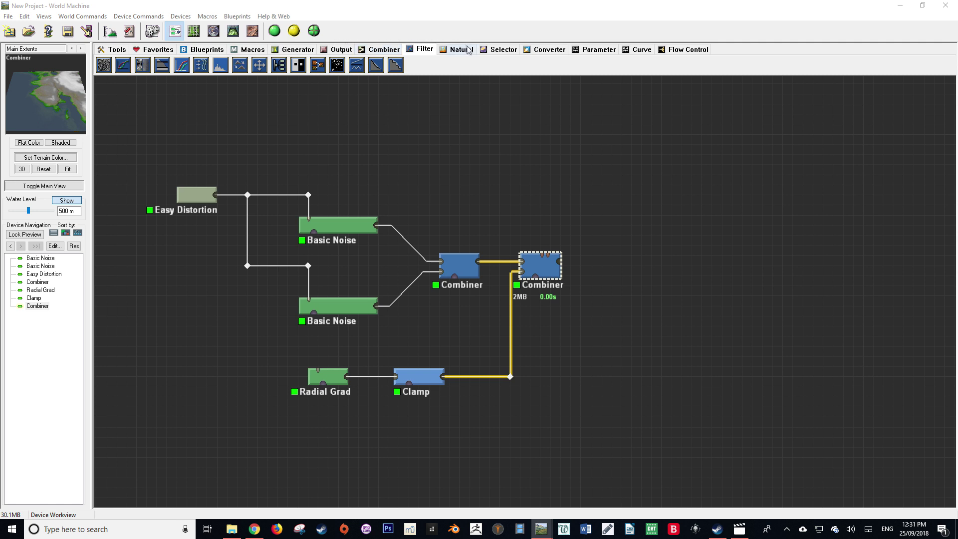
Step: Place a Light-Map Maker from the Converter devices and wire the final Min Combiner into it
{"action": "left_click", "coordinate": [539, 51]}
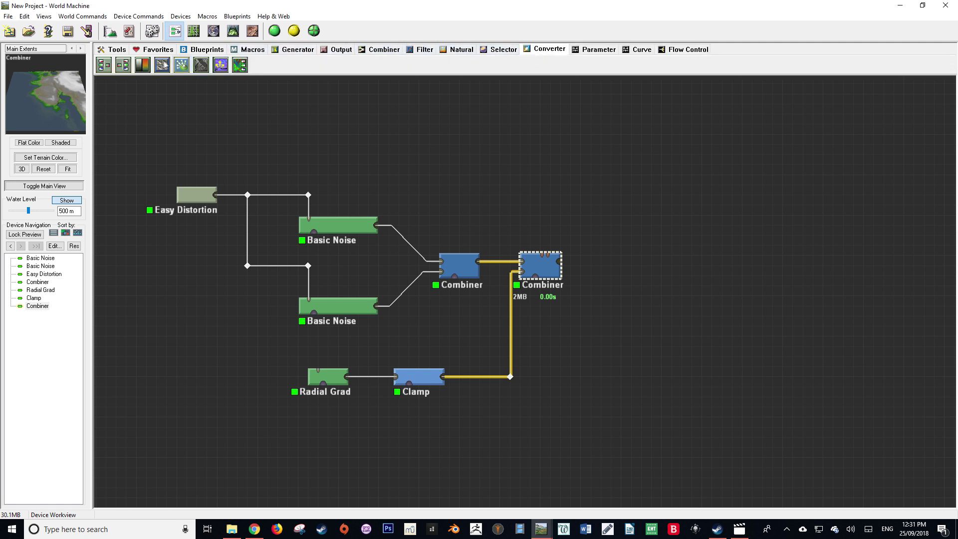
{"action": "left_click", "coordinate": [218, 66]}
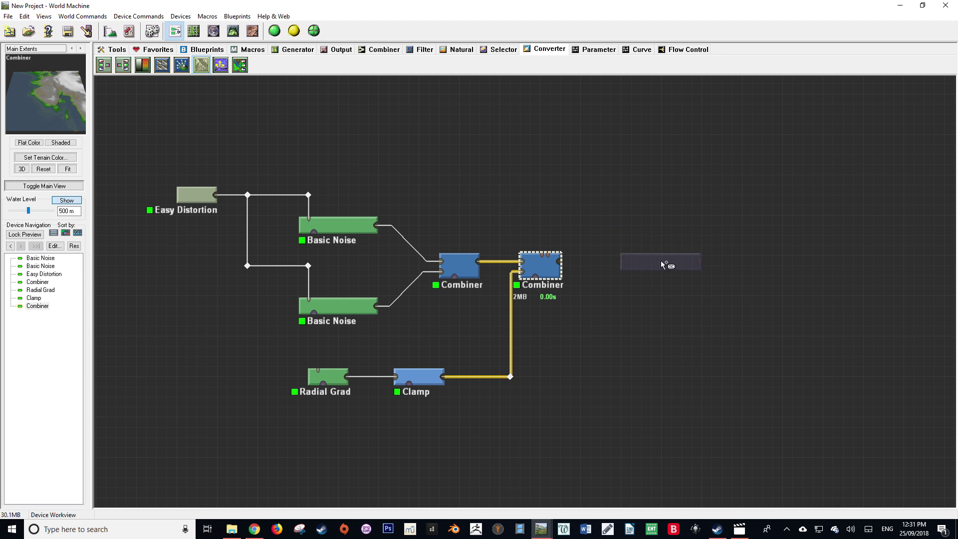
{"action": "left_click", "coordinate": [662, 265]}
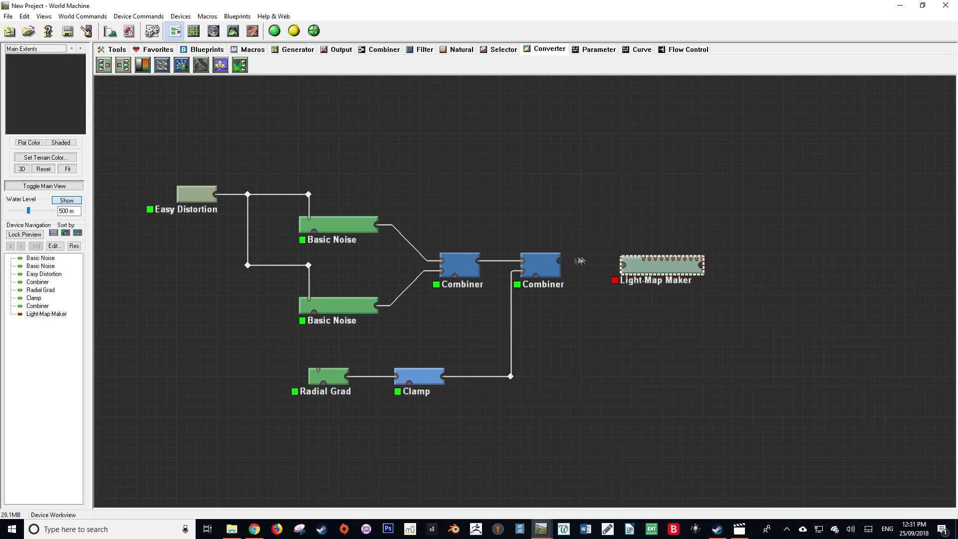
{"action": "left_click_drag", "start_coordinate": [559, 261], "coordinate": [645, 262]}
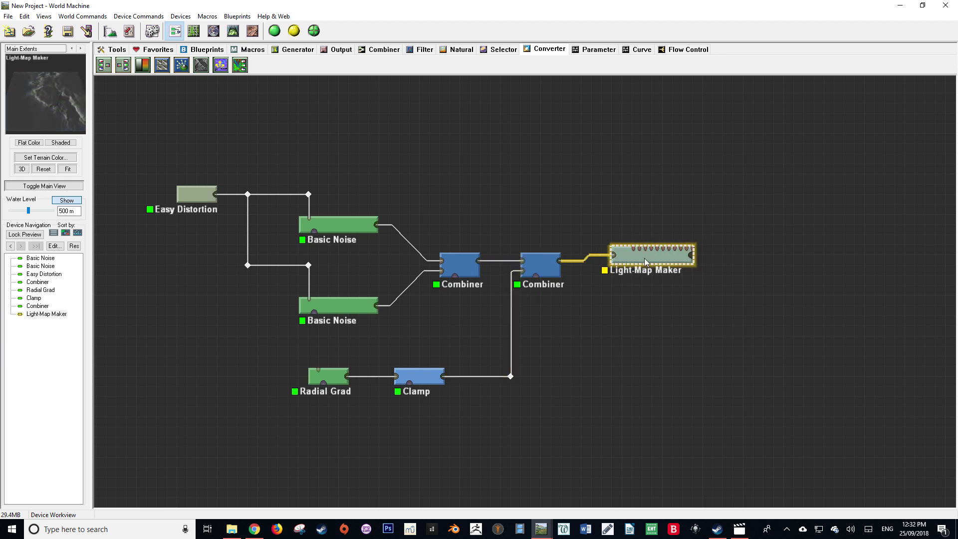
{"action": "left_click", "coordinate": [581, 256]}
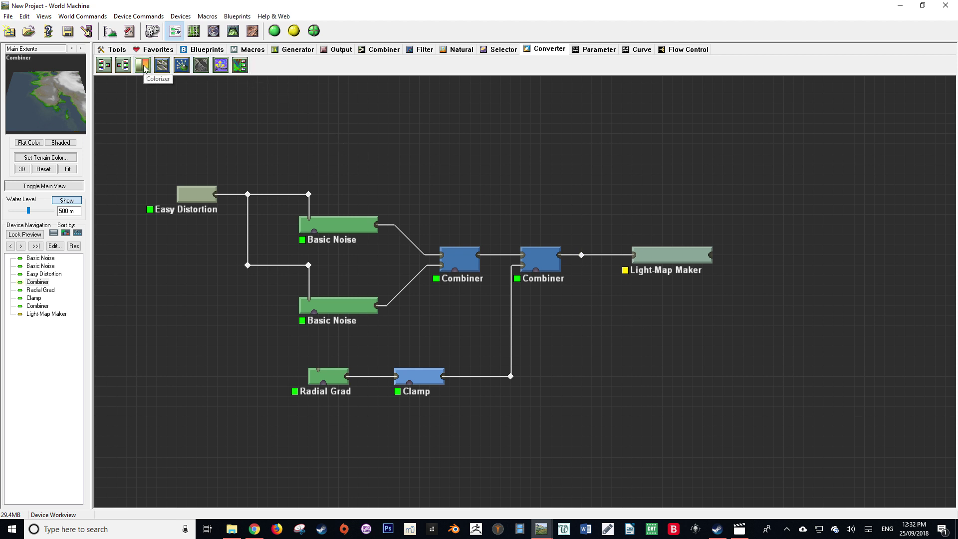
Step: Add two Colorizer devices stacked below the Light-Map Maker
{"action": "left_click", "coordinate": [144, 69]}
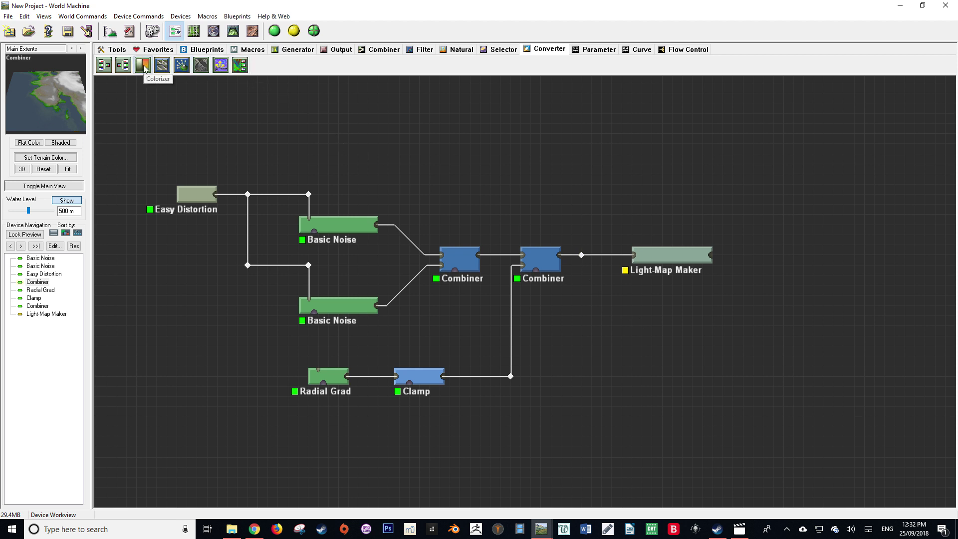
{"action": "left_click", "coordinate": [651, 298]}
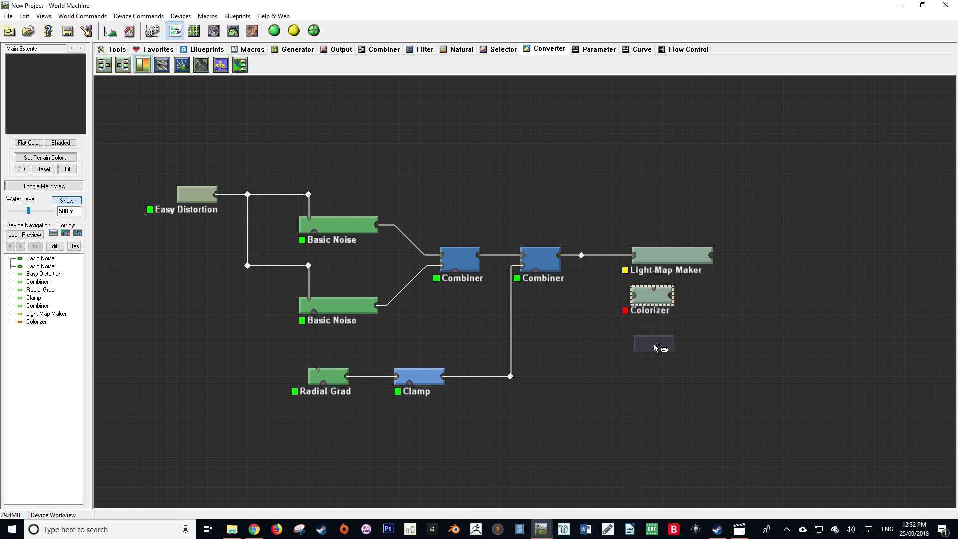
{"action": "left_click", "coordinate": [654, 343]}
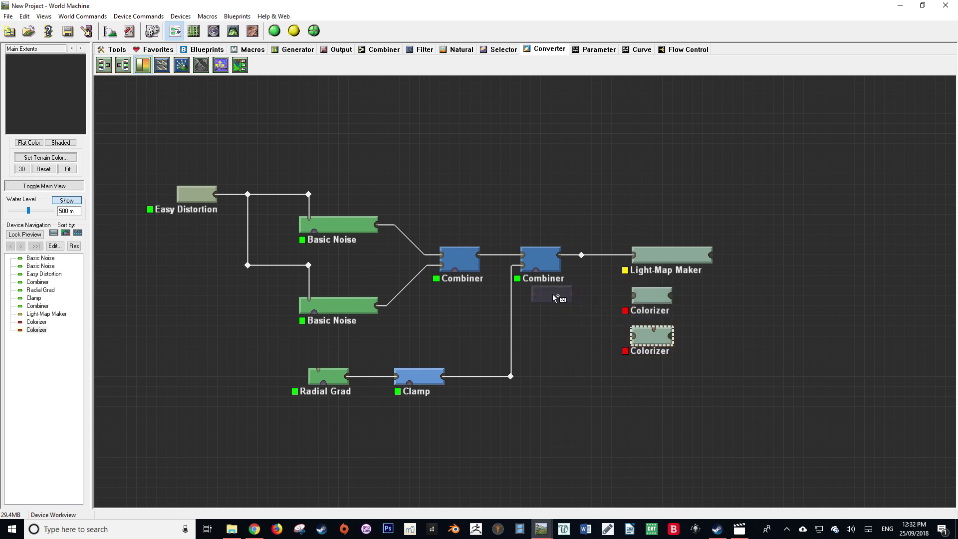
{"action": "key", "text": "Escape"}
{"action": "left_click", "coordinate": [457, 49]}
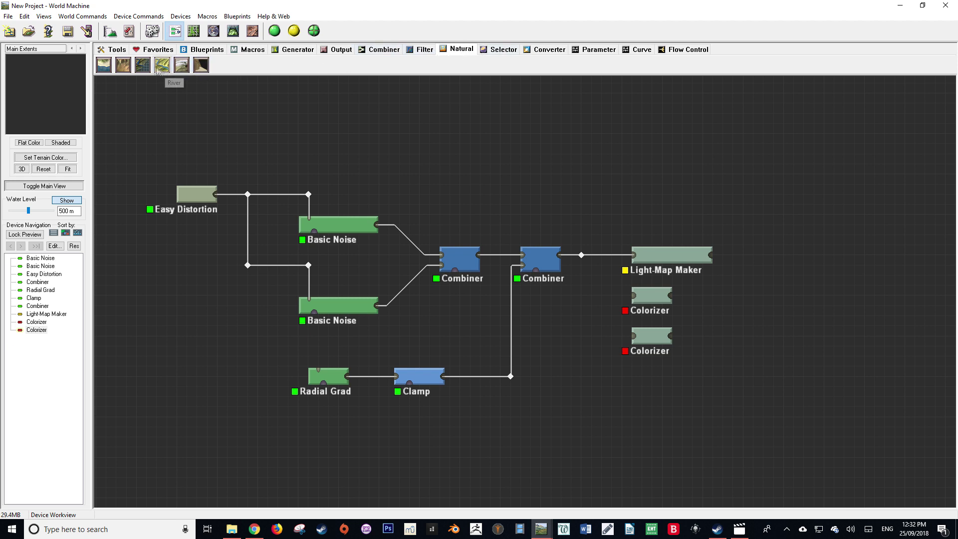
Step: Place a Coast Erosion device below the two Colorizers
{"action": "left_click", "coordinate": [107, 69]}
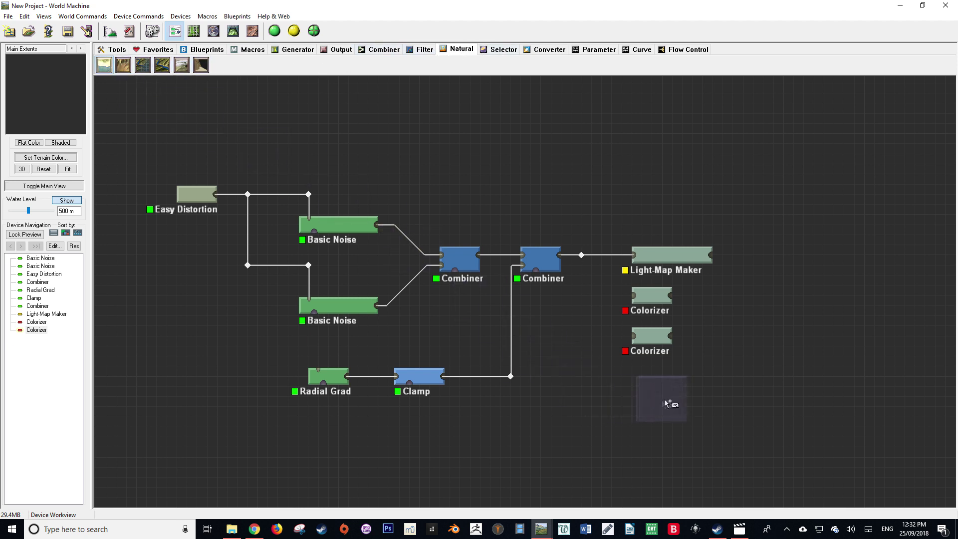
{"action": "left_click", "coordinate": [656, 395]}
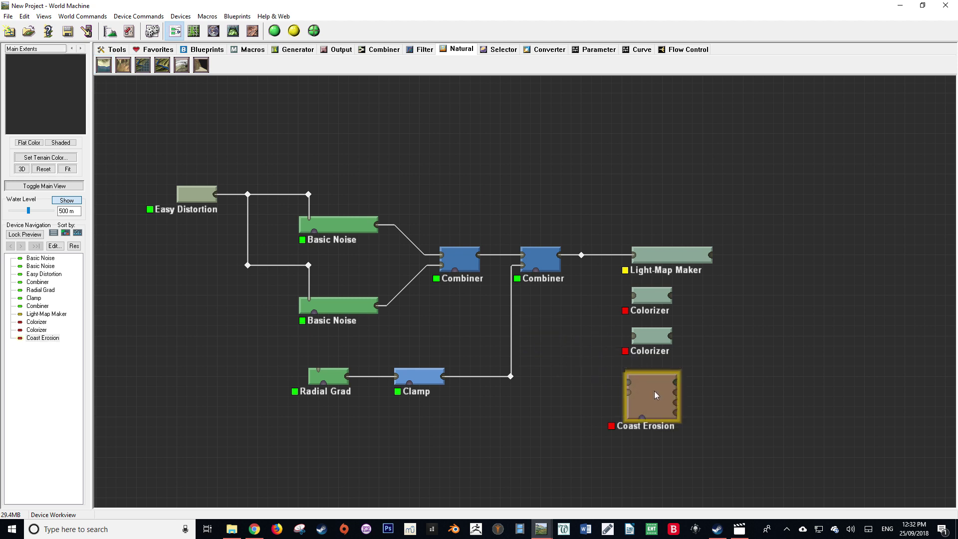
{"action": "left_click_drag", "start_coordinate": [649, 400], "coordinate": [651, 391]}
Step: Wire the Min Combiner's output into both Colorizers and the Coast Erosion device
{"action": "left_click", "coordinate": [564, 358]}
{"action": "left_click_drag", "start_coordinate": [582, 255], "coordinate": [639, 375]}
{"action": "right_click_drag", "start_coordinate": [567, 422], "coordinate": [416, 419]}
{"action": "left_click", "coordinate": [544, 269]}
{"action": "left_click", "coordinate": [521, 385]}
{"action": "left_click", "coordinate": [512, 297]}
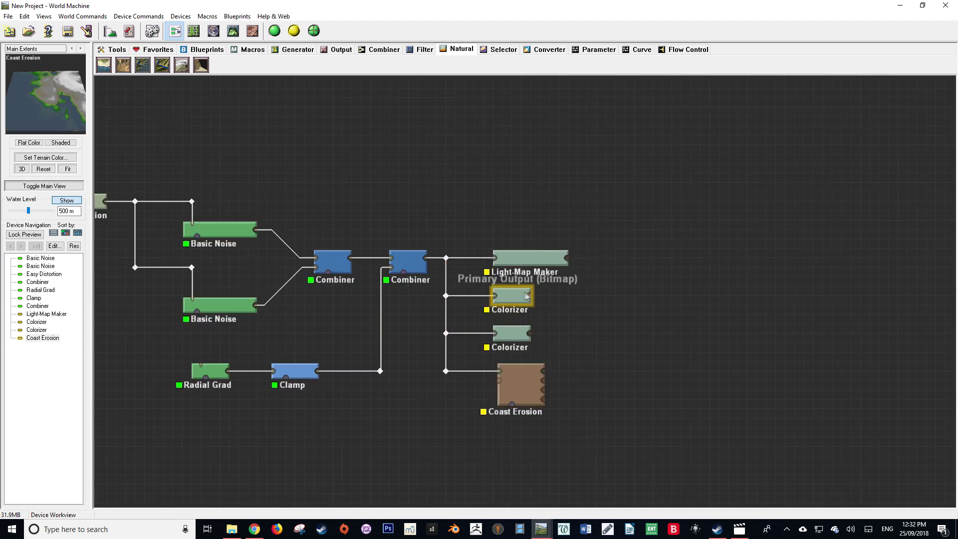
Step: Give the upper Colorizer a green landscape preset with a reversed gradient
{"action": "double_click", "coordinate": [514, 299]}
{"action": "left_click", "coordinate": [403, 184]}
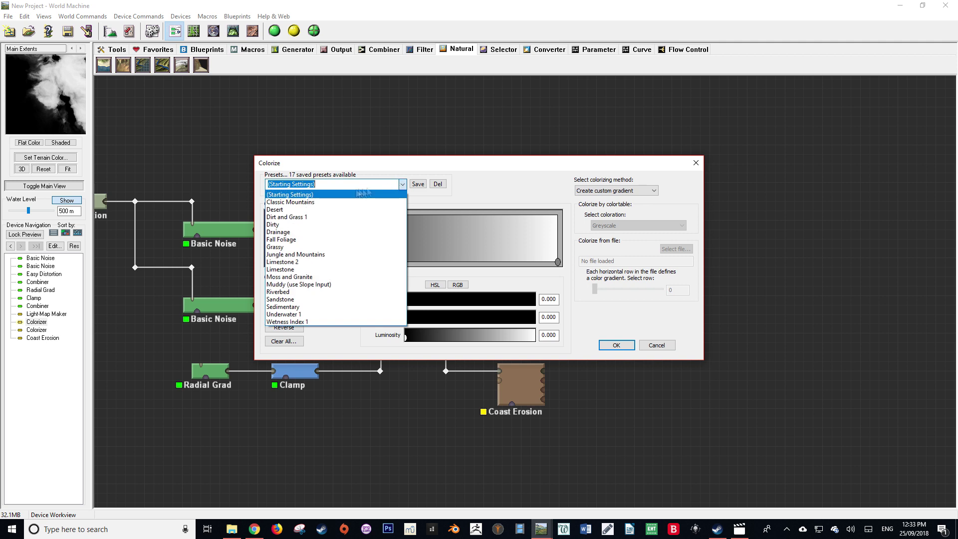
{"action": "left_click", "coordinate": [299, 254]}
{"action": "left_click", "coordinate": [284, 328]}
{"action": "left_click", "coordinate": [617, 344]}
Step: Set the lower Colorizer to the Underwater 1 preset, reversed so it runs dark to cyan
{"action": "double_click", "coordinate": [512, 333]}
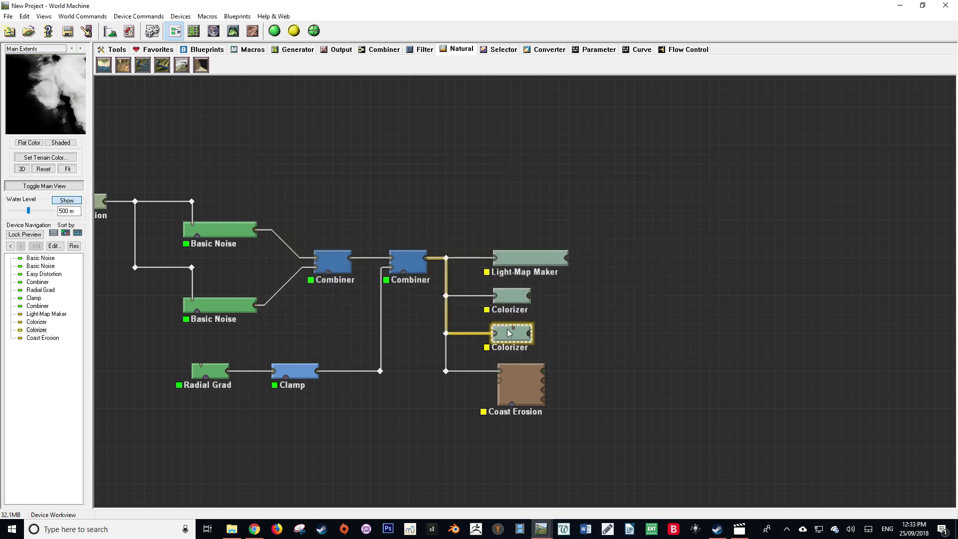
{"action": "left_click", "coordinate": [403, 184]}
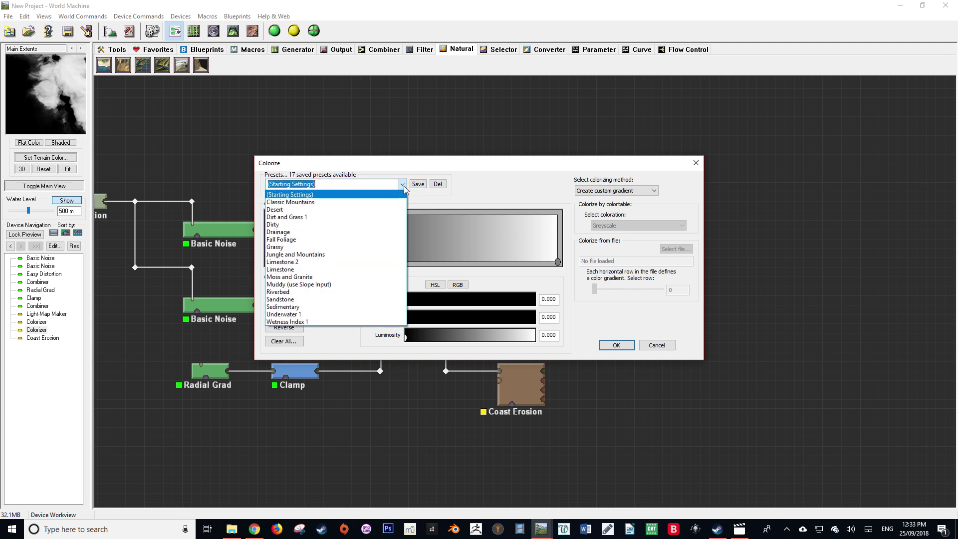
{"action": "left_click", "coordinate": [300, 314]}
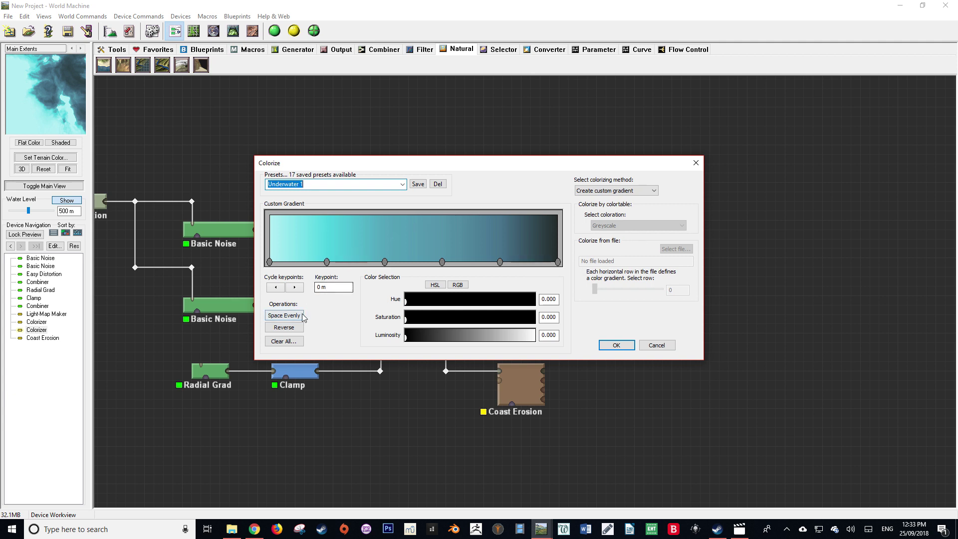
{"action": "left_click", "coordinate": [294, 328]}
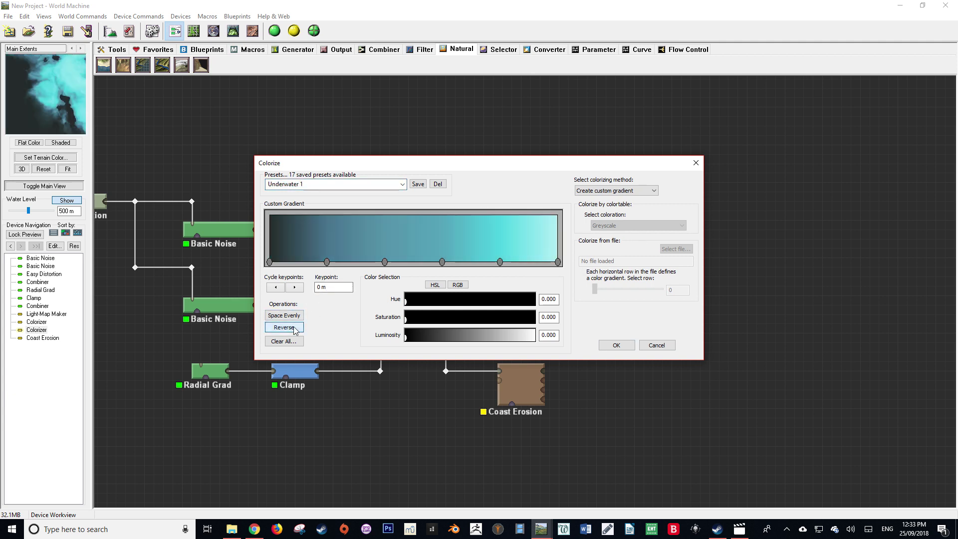
{"action": "left_click", "coordinate": [295, 328]}
{"action": "left_click", "coordinate": [295, 328]}
{"action": "left_click", "coordinate": [615, 346]}
{"action": "right_click_drag", "start_coordinate": [611, 352], "coordinate": [552, 352]}
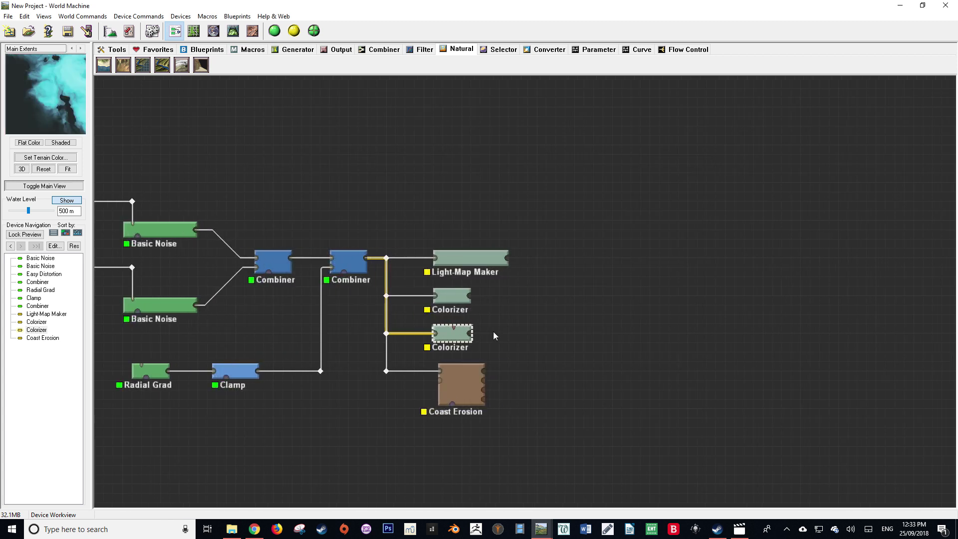
{"action": "left_click", "coordinate": [463, 376]}
Step: Set Coast Erosion's Beach Size to 0 m, keeping the global sea level enabled
{"action": "double_click", "coordinate": [460, 381]}
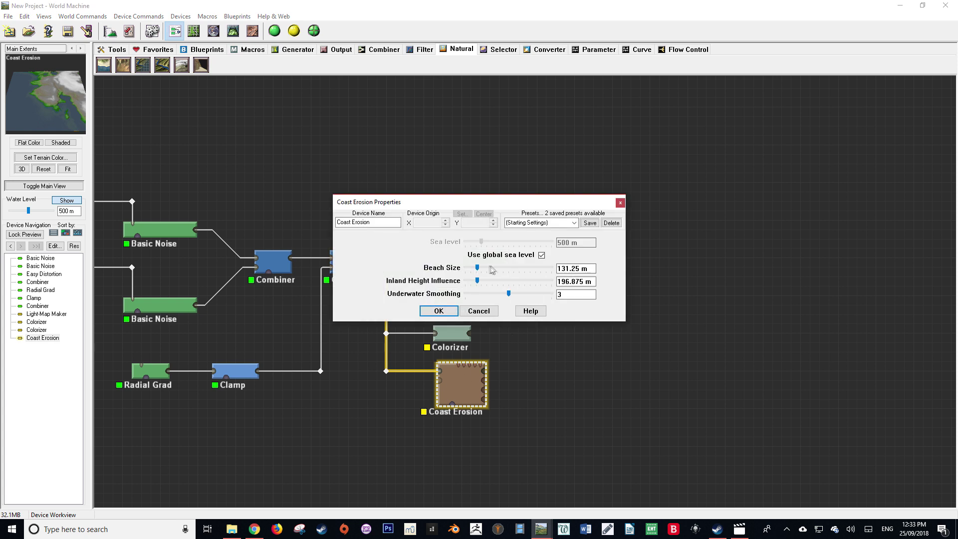
{"action": "mouse_move", "coordinate": [477, 268]}
{"action": "left_mouse_down"}
{"action": "mouse_move", "coordinate": [465, 268]}
{"action": "mouse_move", "coordinate": [466, 282]}
{"action": "left_mouse_up"}
{"action": "left_click", "coordinate": [541, 256]}
{"action": "left_click", "coordinate": [541, 256]}
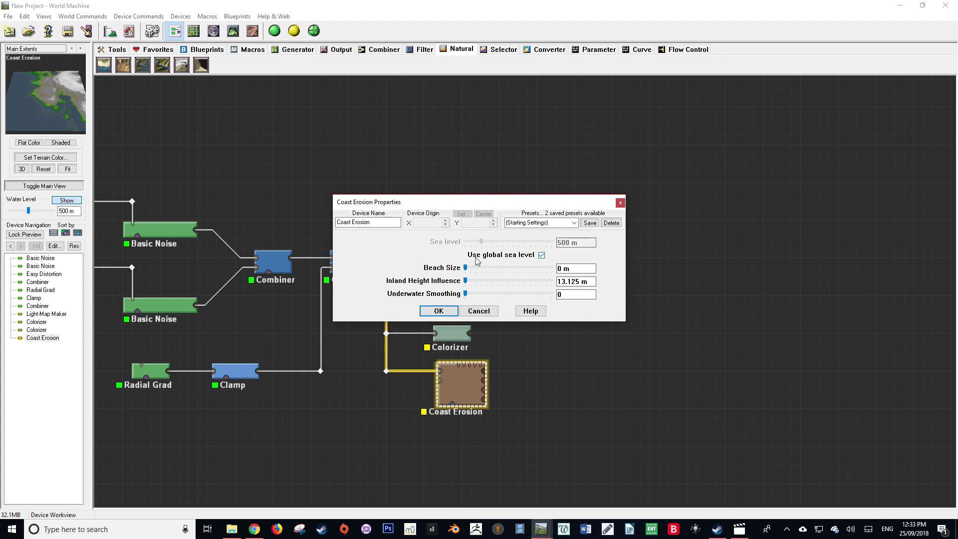
{"action": "left_click", "coordinate": [423, 311]}
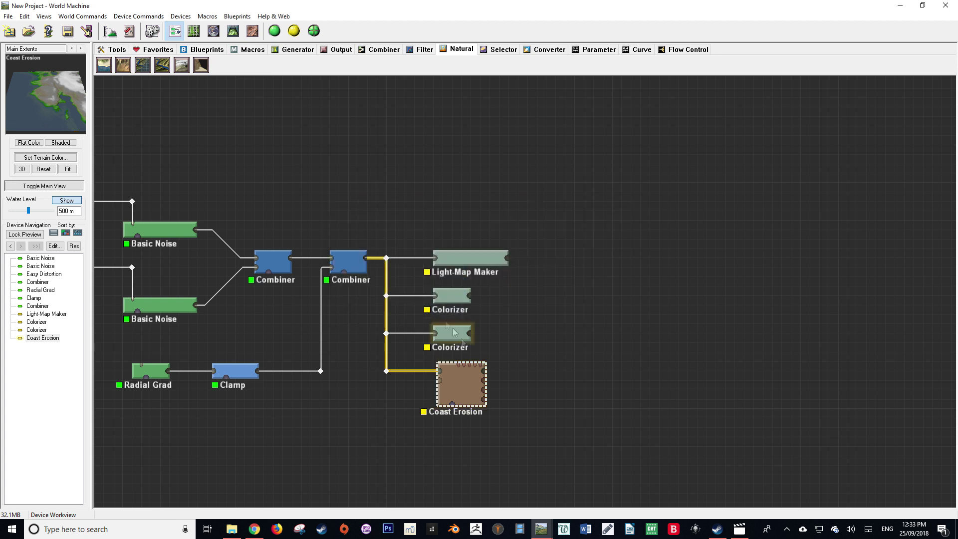
Step: Add a new Combiner fed by the Light-Map Maker and the upper Colorizer
{"action": "right_click_drag", "start_coordinate": [522, 328], "coordinate": [506, 328]}
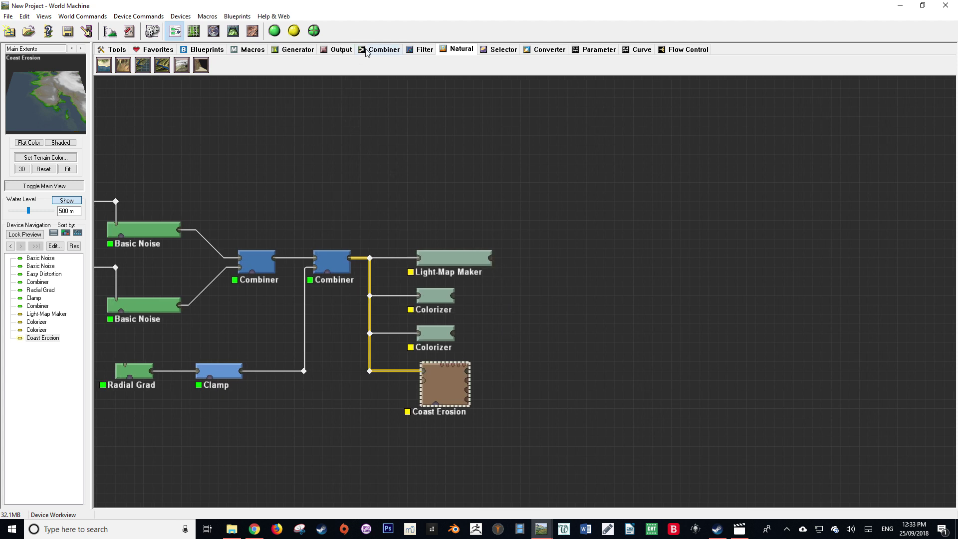
{"action": "left_click", "coordinate": [382, 49]}
{"action": "left_click_drag", "start_coordinate": [123, 64], "coordinate": [589, 292]}
{"action": "left_click_drag", "start_coordinate": [497, 261], "coordinate": [551, 273]}
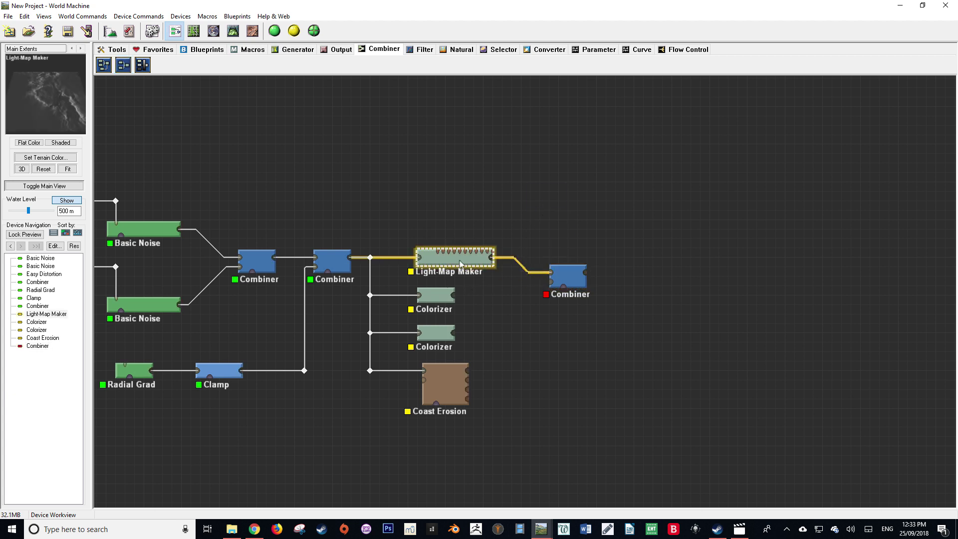
{"action": "left_click", "coordinate": [455, 298]}
{"action": "left_click_drag", "start_coordinate": [457, 298], "coordinate": [552, 281]}
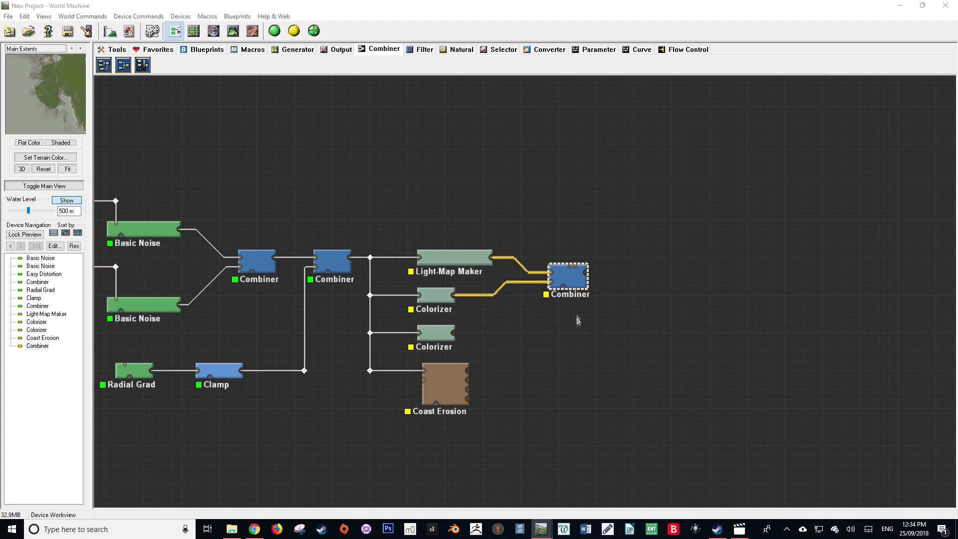
Step: Set the new Combiner to Overlay at strength 1.0 and align it with the Light-Map Maker
{"action": "double_click", "coordinate": [569, 276]}
{"action": "left_click", "coordinate": [528, 261]}
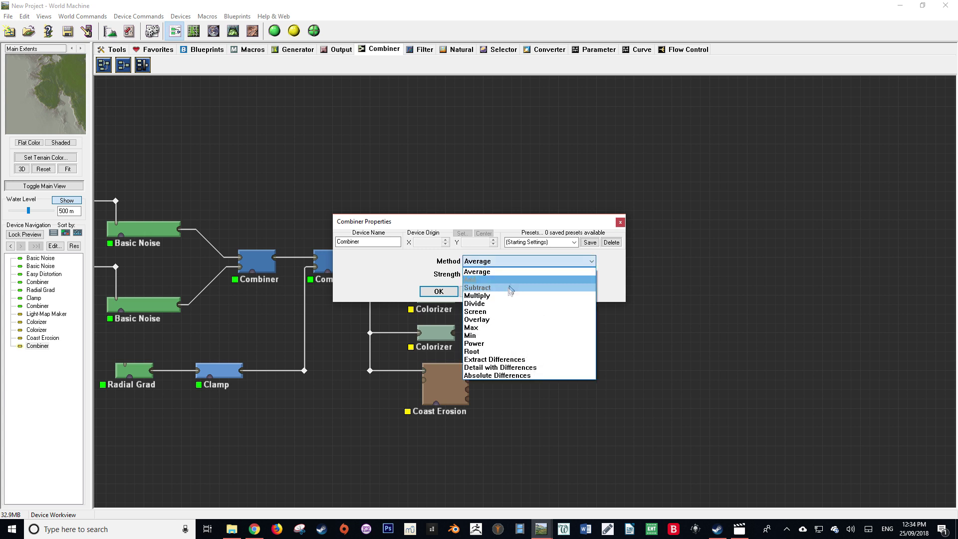
{"action": "left_click", "coordinate": [494, 318]}
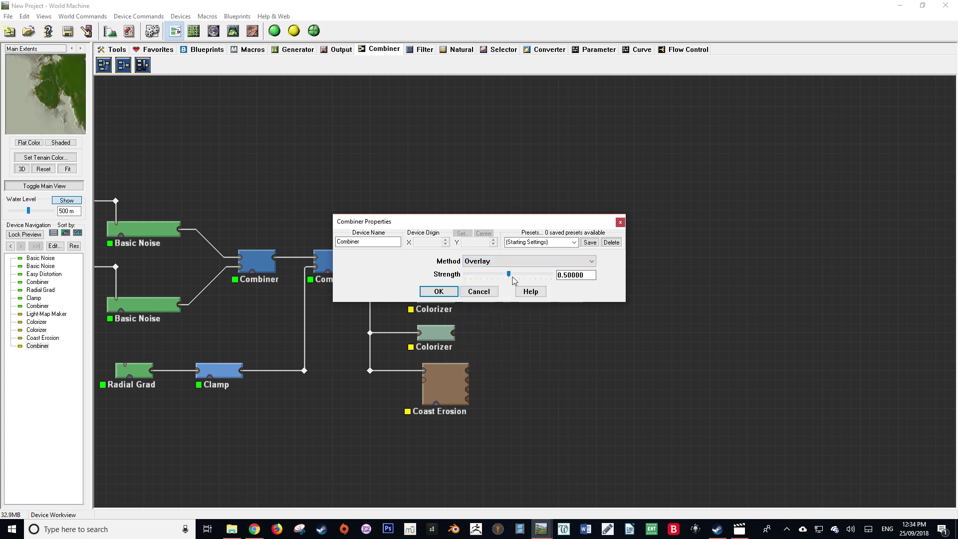
{"action": "left_click_drag", "start_coordinate": [509, 275], "coordinate": [569, 277]}
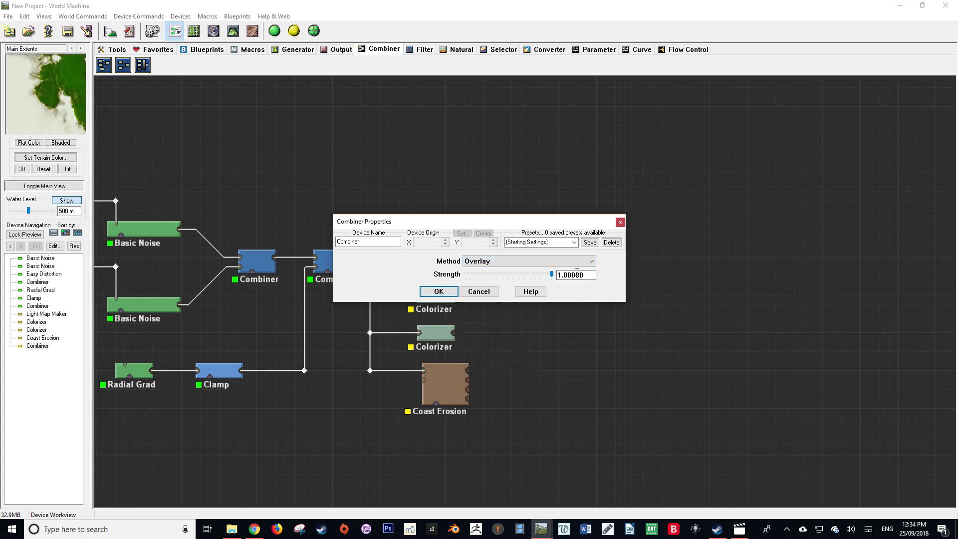
{"action": "left_click", "coordinate": [439, 291]}
{"action": "right_click_drag", "start_coordinate": [532, 312], "coordinate": [503, 320]}
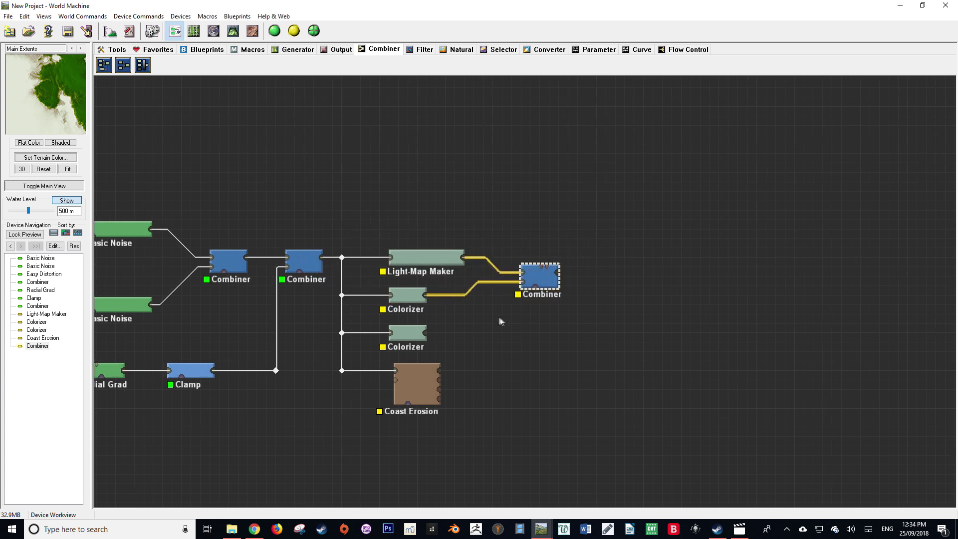
{"action": "left_click_drag", "start_coordinate": [539, 279], "coordinate": [539, 263]}
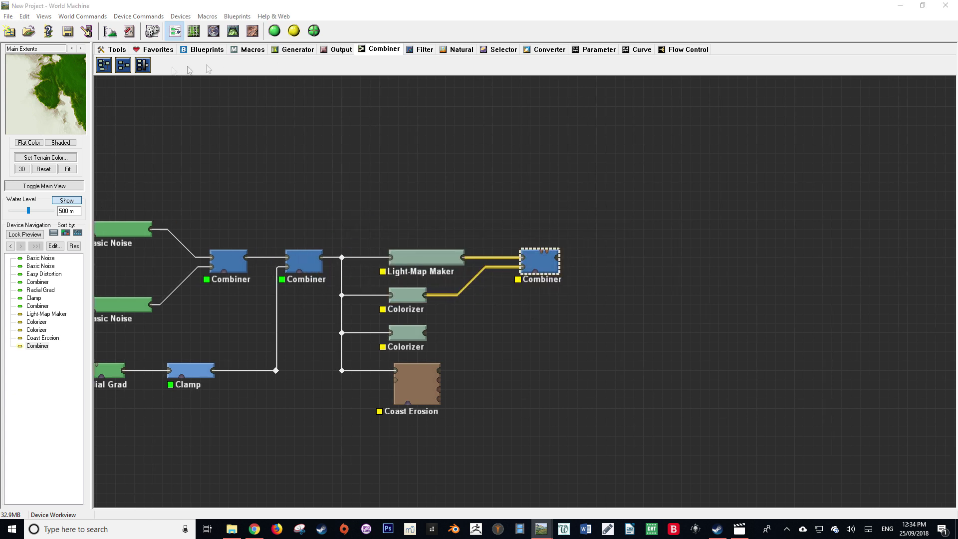
Step: Add a fourth Combiner fed by the Overlay Combiner, with strength set to 1.0
{"action": "left_click", "coordinate": [124, 66]}
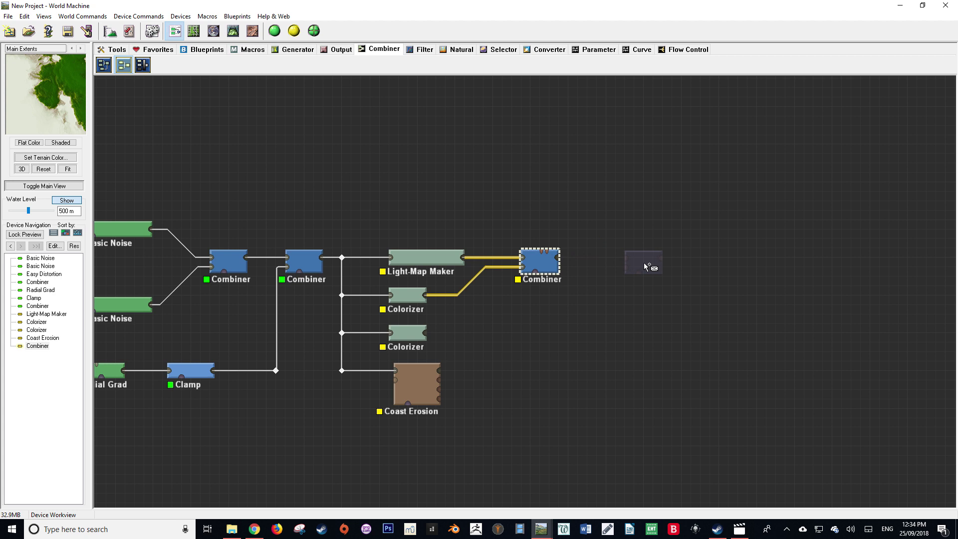
{"action": "left_click", "coordinate": [642, 265]}
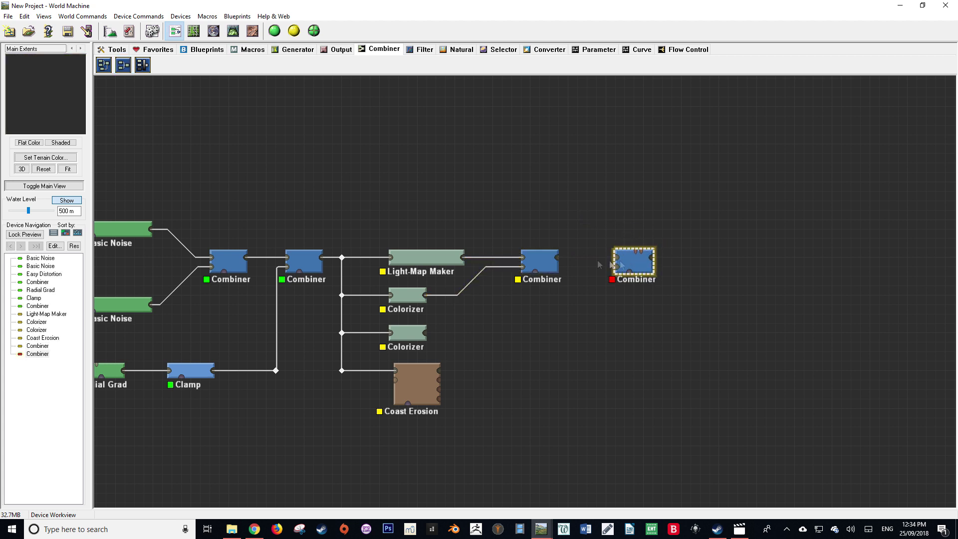
{"action": "left_click_drag", "start_coordinate": [557, 258], "coordinate": [617, 261]}
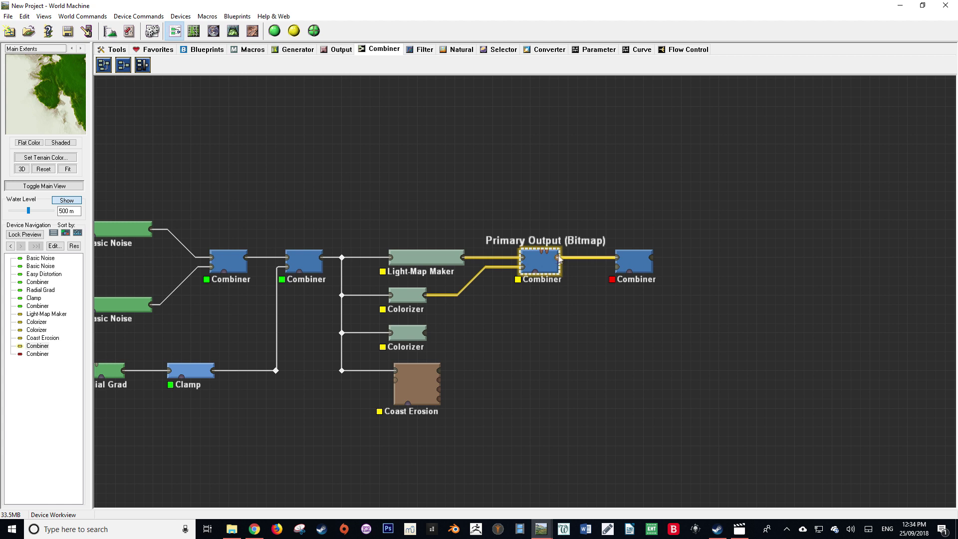
{"action": "left_click", "coordinate": [635, 261]}
{"action": "double_click", "coordinate": [635, 260]}
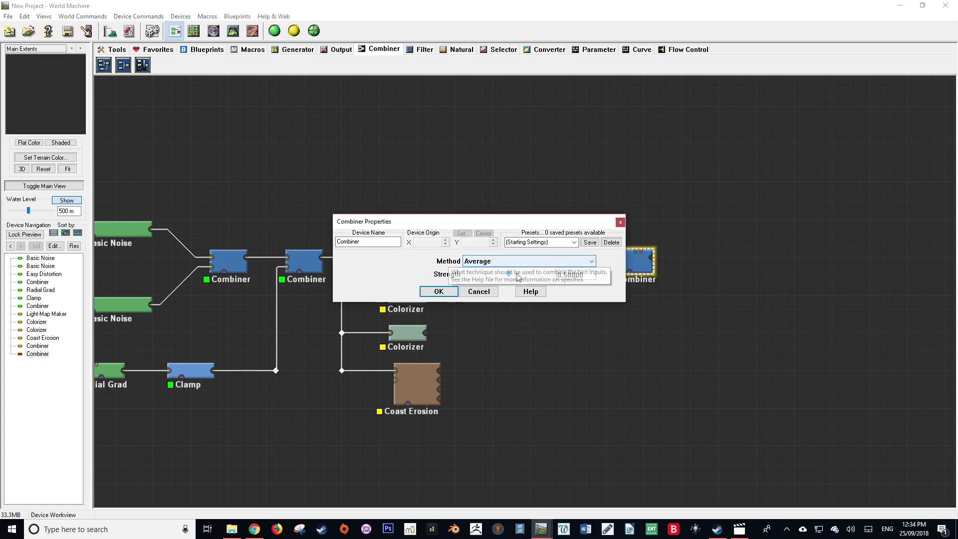
{"action": "left_click_drag", "start_coordinate": [508, 274], "coordinate": [578, 277]}
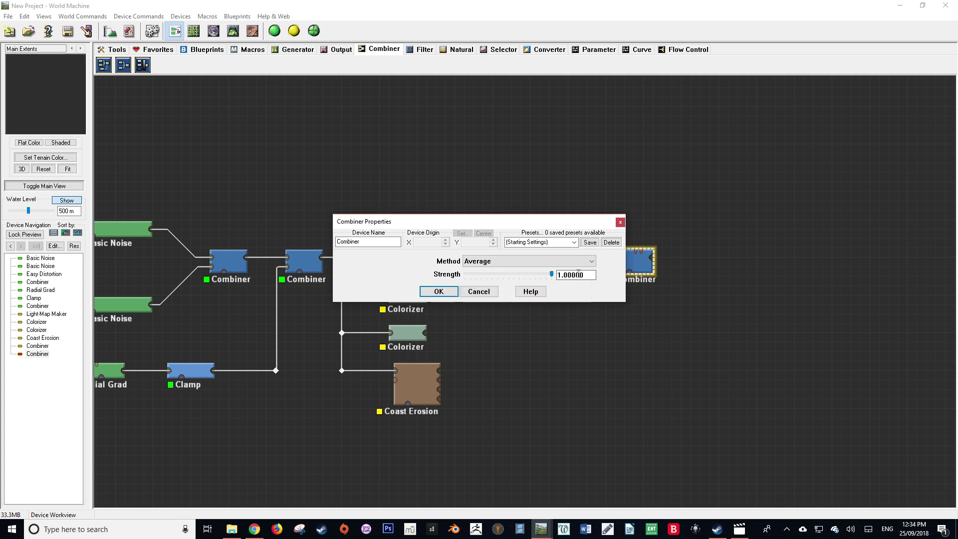
{"action": "left_click", "coordinate": [439, 291]}
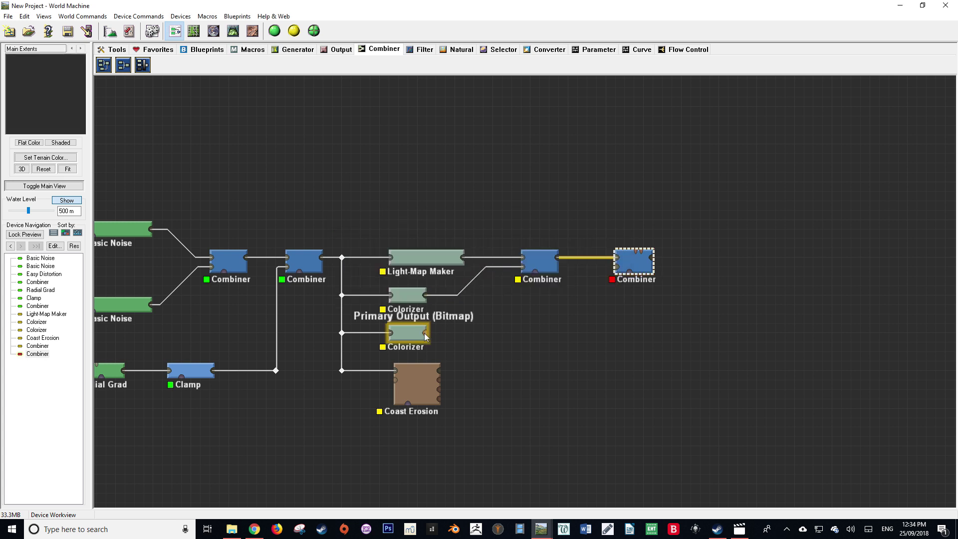
Step: Feed the lower Colorizer into the final Combiner and use Coast Erosion as its mask
{"action": "left_click_drag", "start_coordinate": [426, 333], "coordinate": [595, 338]}
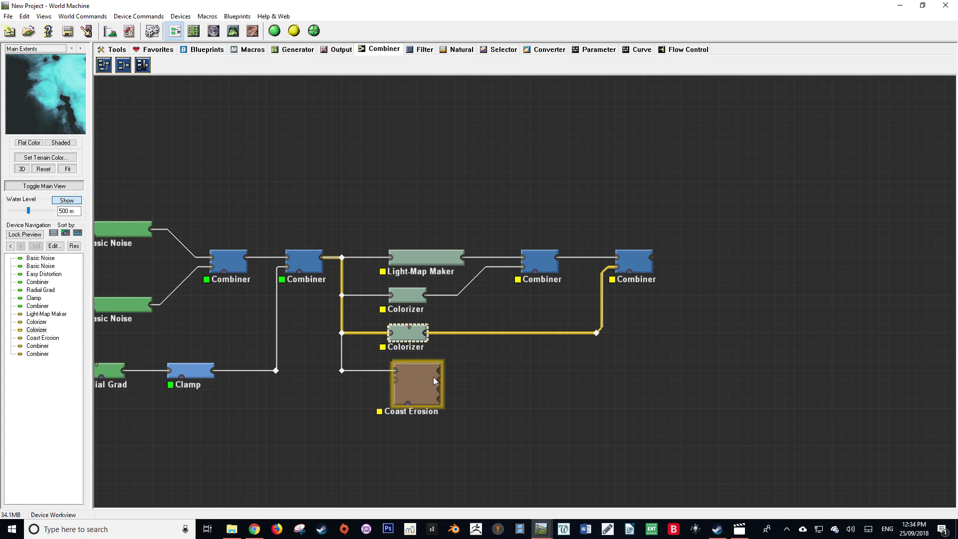
{"action": "left_click_drag", "start_coordinate": [440, 382], "coordinate": [630, 276]}
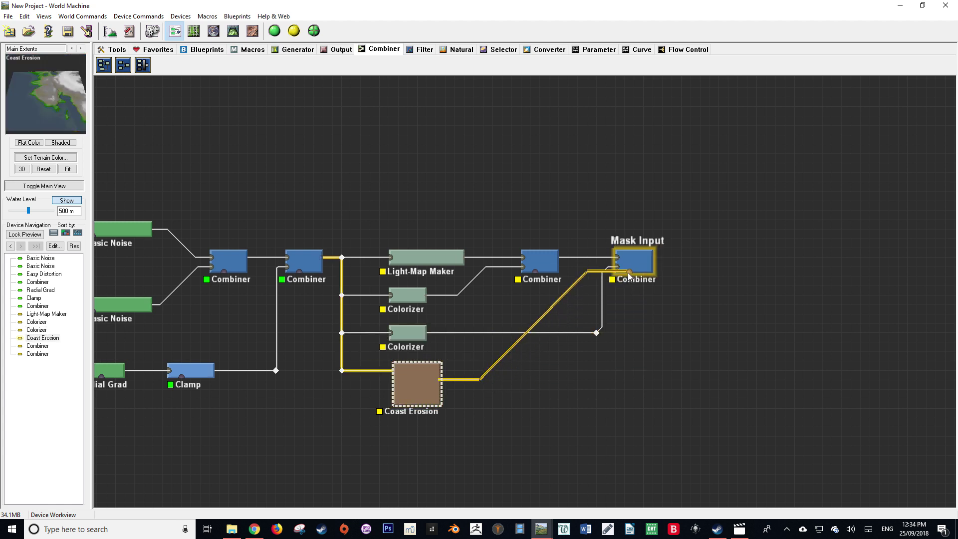
{"action": "left_click_drag", "start_coordinate": [568, 300], "coordinate": [616, 381]}
{"action": "left_click", "coordinate": [594, 360]}
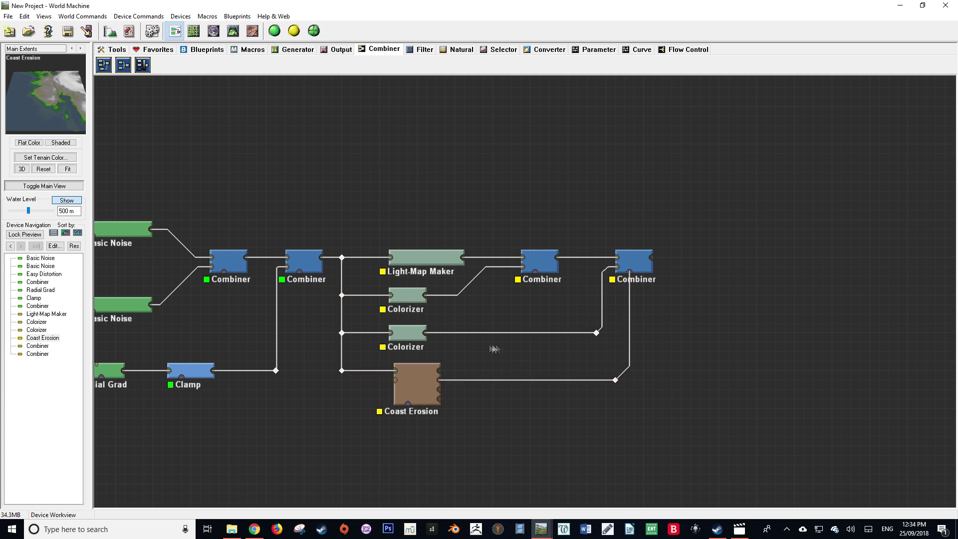
{"action": "left_click", "coordinate": [631, 264]}
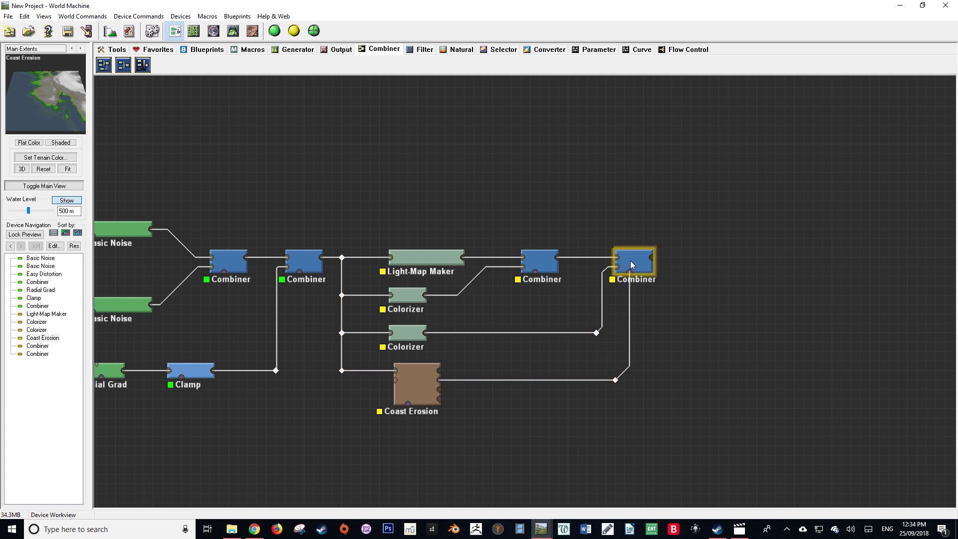
Step: Check the finished terrain in 3D, then zoom into the 2D map's green hills and shores
{"action": "left_click", "coordinate": [233, 31]}
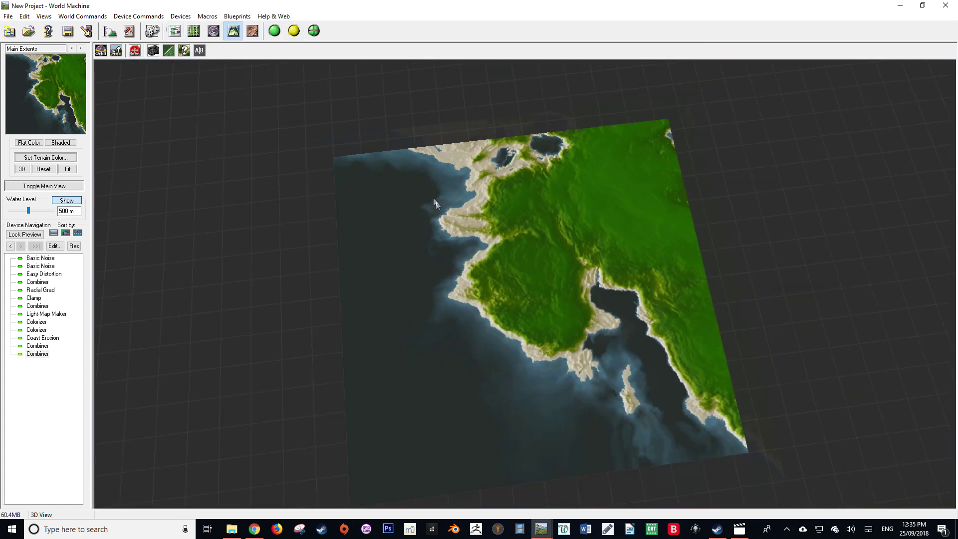
{"action": "left_click", "coordinate": [252, 31]}
{"action": "scroll", "coordinate": [552, 219], "scroll_direction": "up", "scroll_amount": 5}
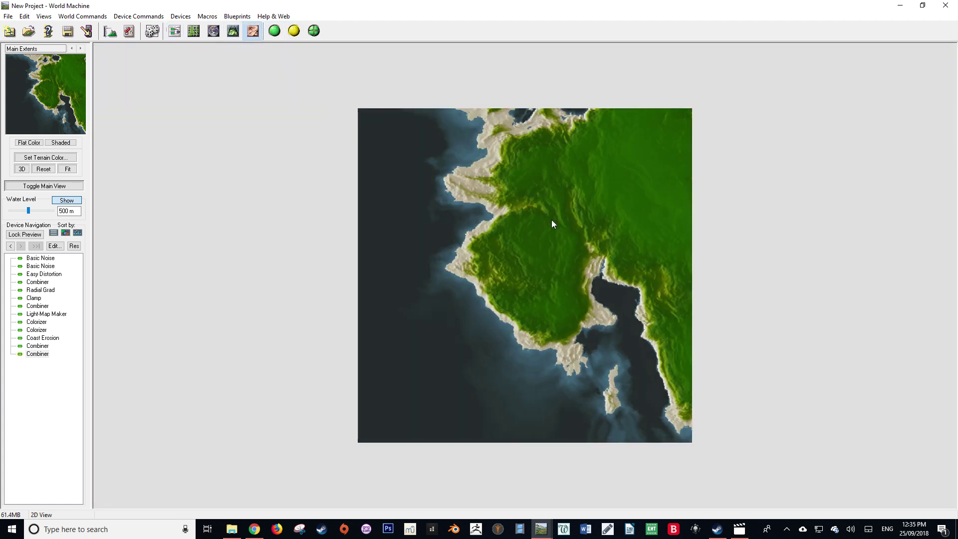
{"action": "scroll", "coordinate": [552, 223], "scroll_direction": "down", "scroll_amount": 2}
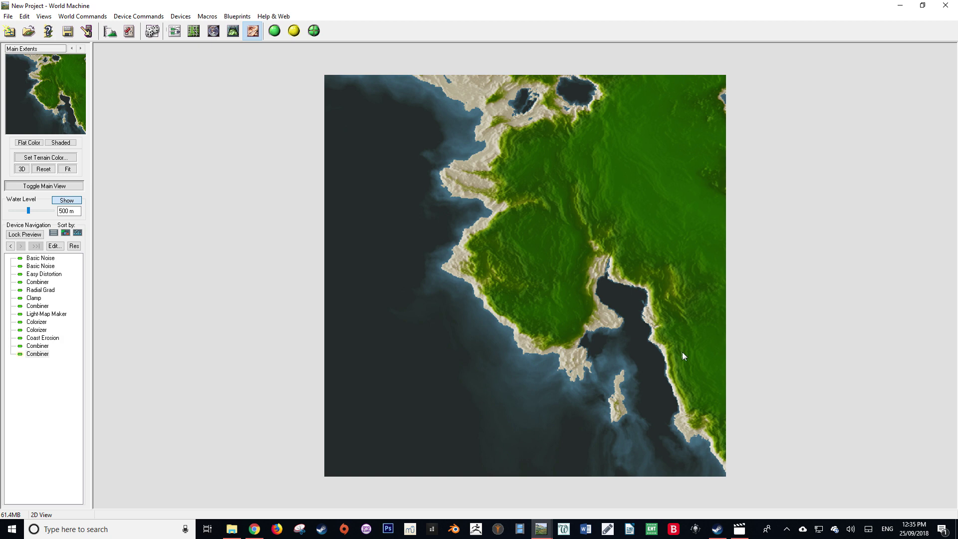
{"action": "scroll", "coordinate": [582, 272], "scroll_direction": "up", "scroll_amount": 1}
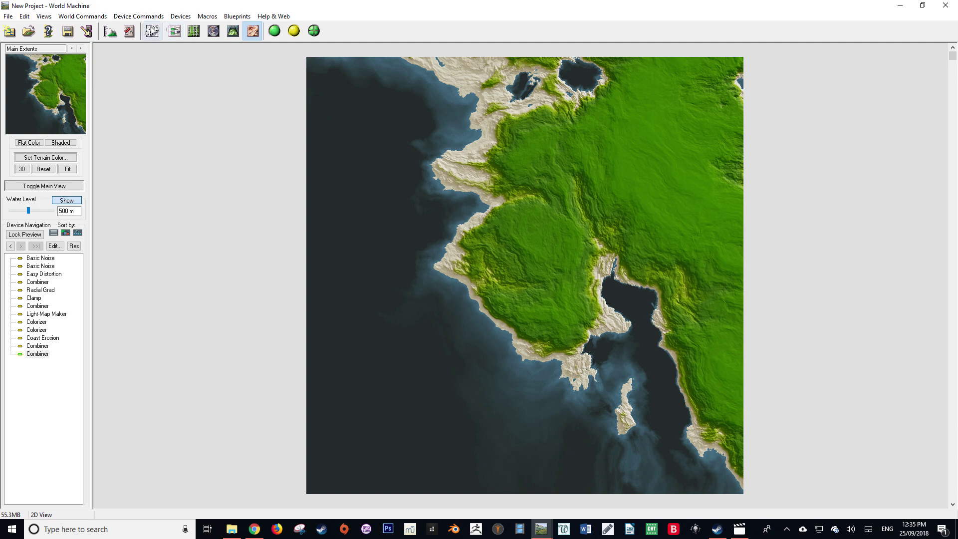
Step: Reroll the random seed until a green-peninsula coastline appears, then build it at full detail
{"action": "left_click", "coordinate": [153, 31]}
{"action": "left_click", "coordinate": [152, 31]}
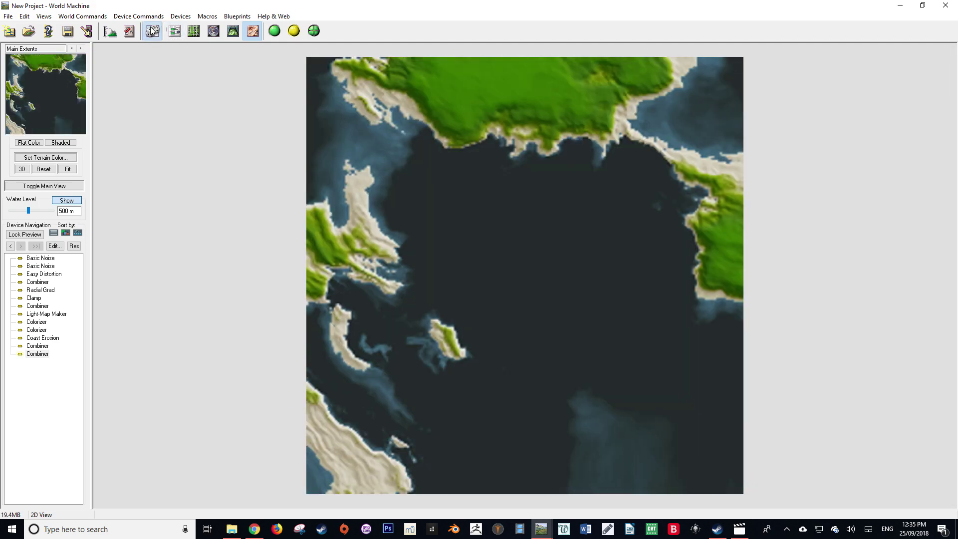
{"action": "left_click", "coordinate": [152, 31]}
{"action": "left_click", "coordinate": [153, 31]}
{"action": "left_click", "coordinate": [152, 31]}
{"action": "left_click", "coordinate": [152, 31]}
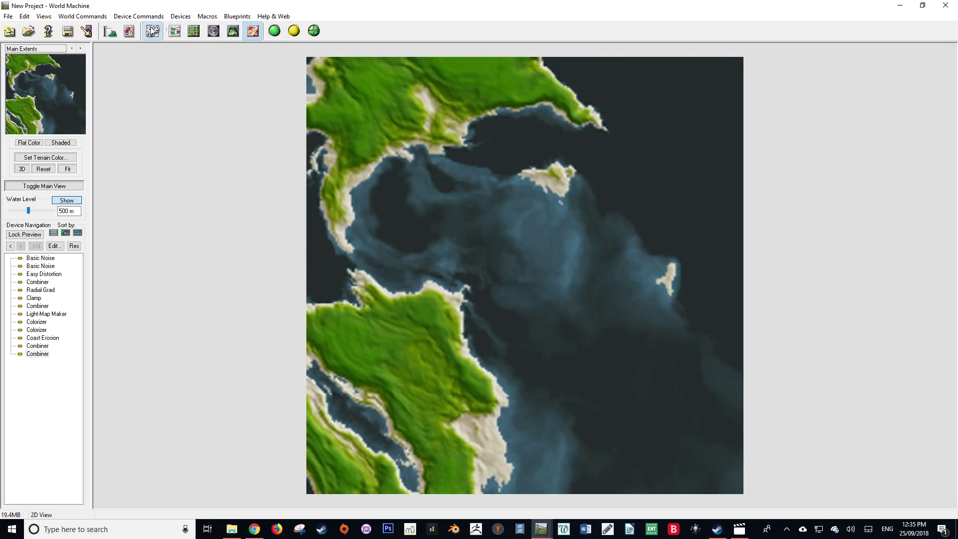
{"action": "left_click", "coordinate": [152, 31]}
{"action": "left_click", "coordinate": [152, 31]}
{"action": "left_click", "coordinate": [152, 31]}
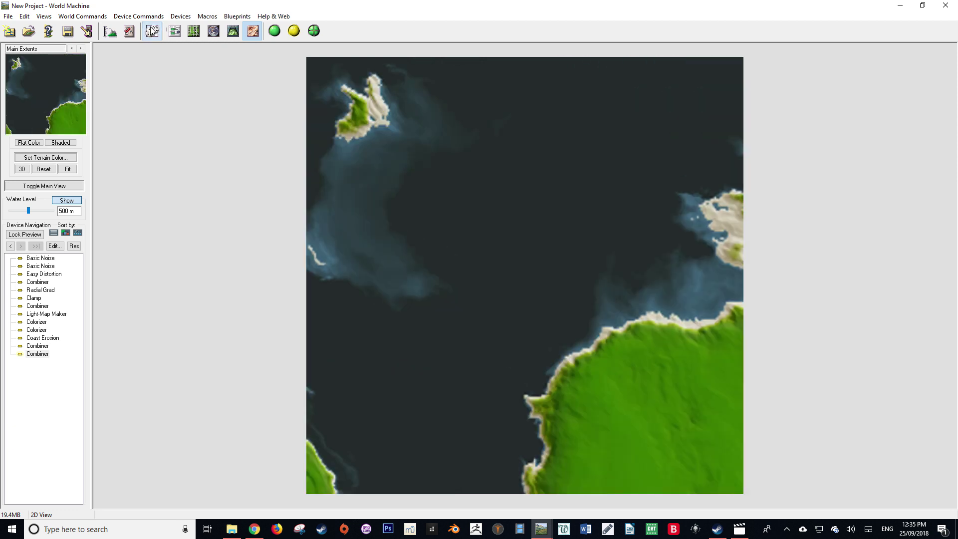
{"action": "left_click", "coordinate": [152, 31]}
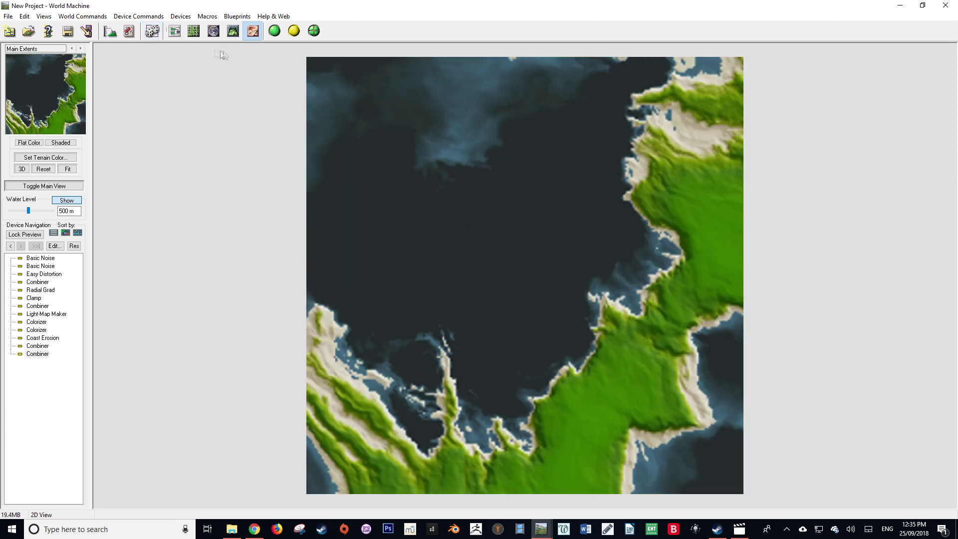
{"action": "left_click", "coordinate": [152, 31]}
{"action": "left_click", "coordinate": [152, 31]}
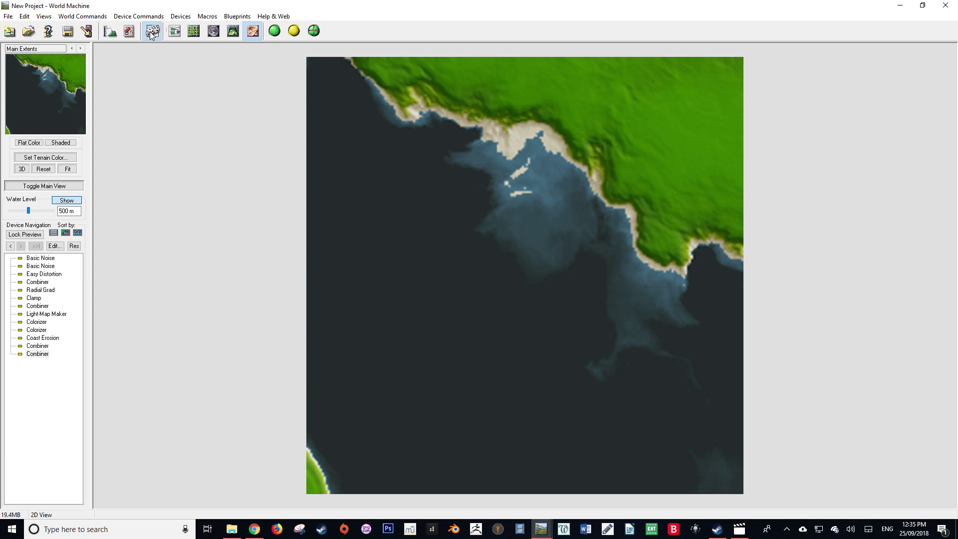
{"action": "left_click", "coordinate": [152, 31]}
{"action": "left_click", "coordinate": [152, 31]}
{"action": "left_click", "coordinate": [151, 31]}
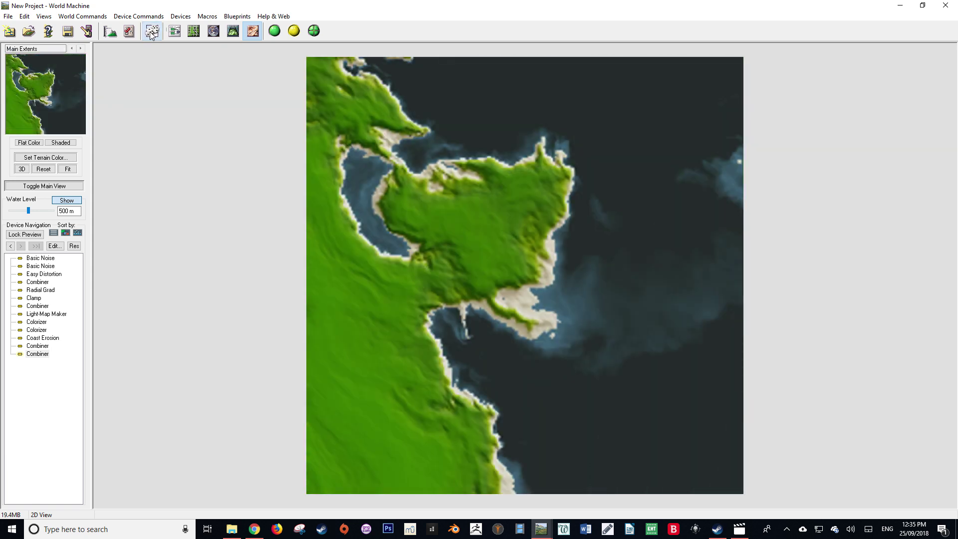
{"action": "left_click", "coordinate": [274, 31]}
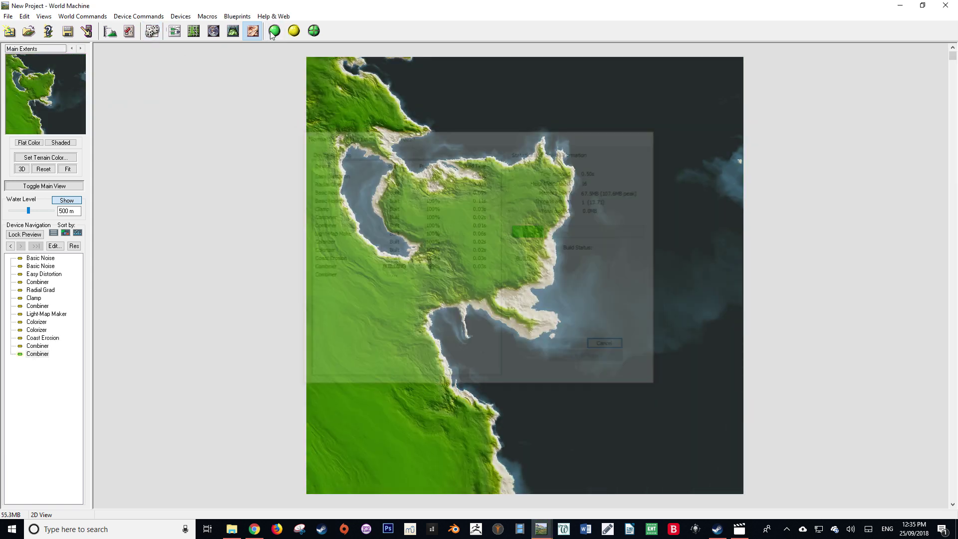